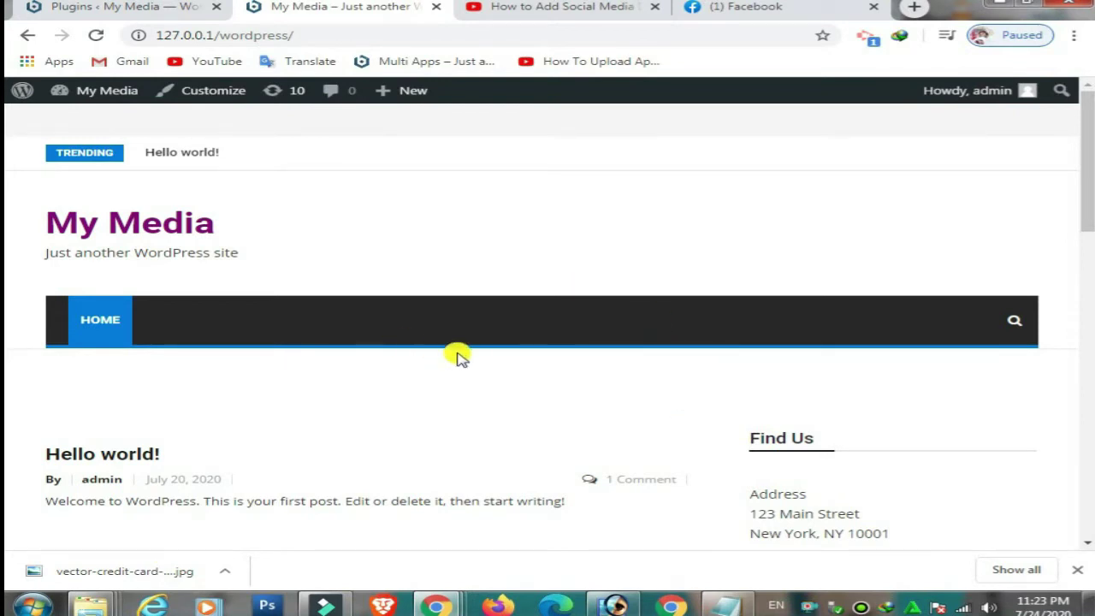
Look over the site's front page, from the header and navigation bar to the sidebar widgets
scroll(457, 358, "down", 1)
scroll(458, 357, "down", 1)
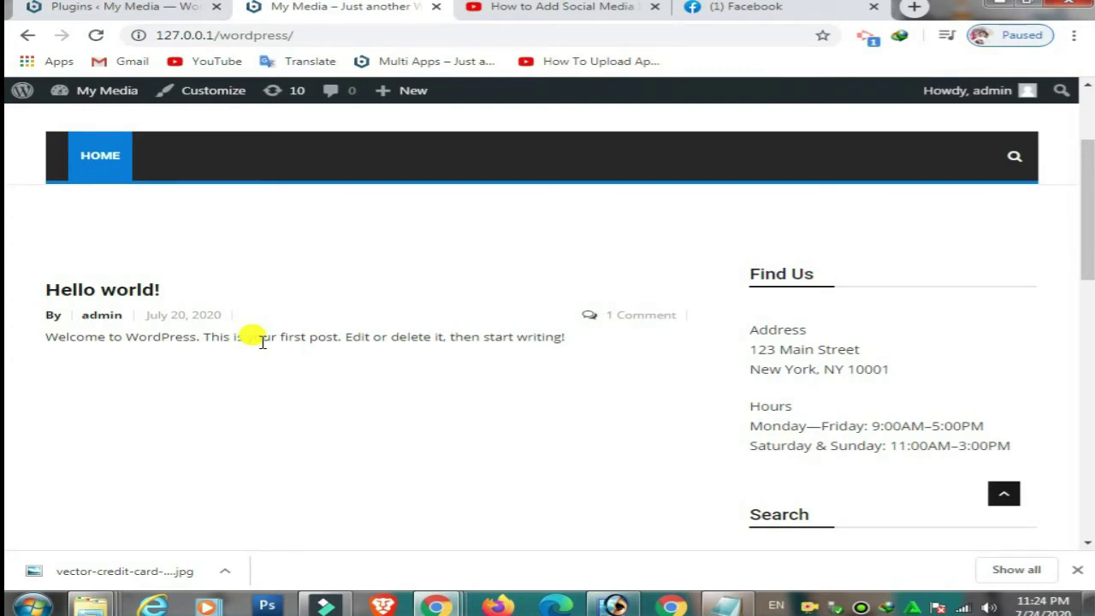
scroll(640, 371, "down", 3)
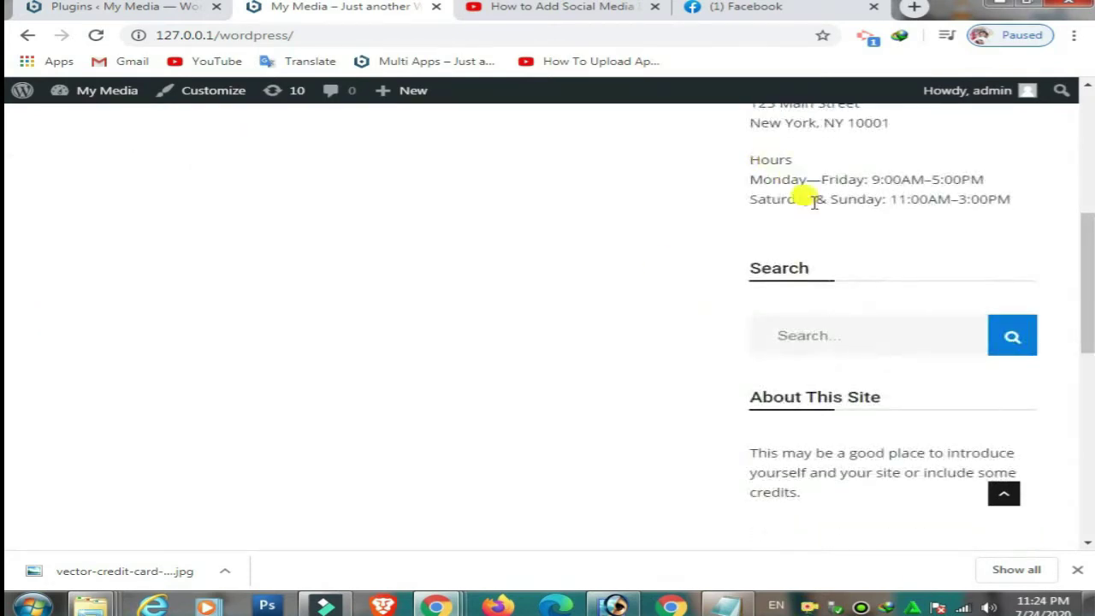
scroll(813, 199, "up", 2)
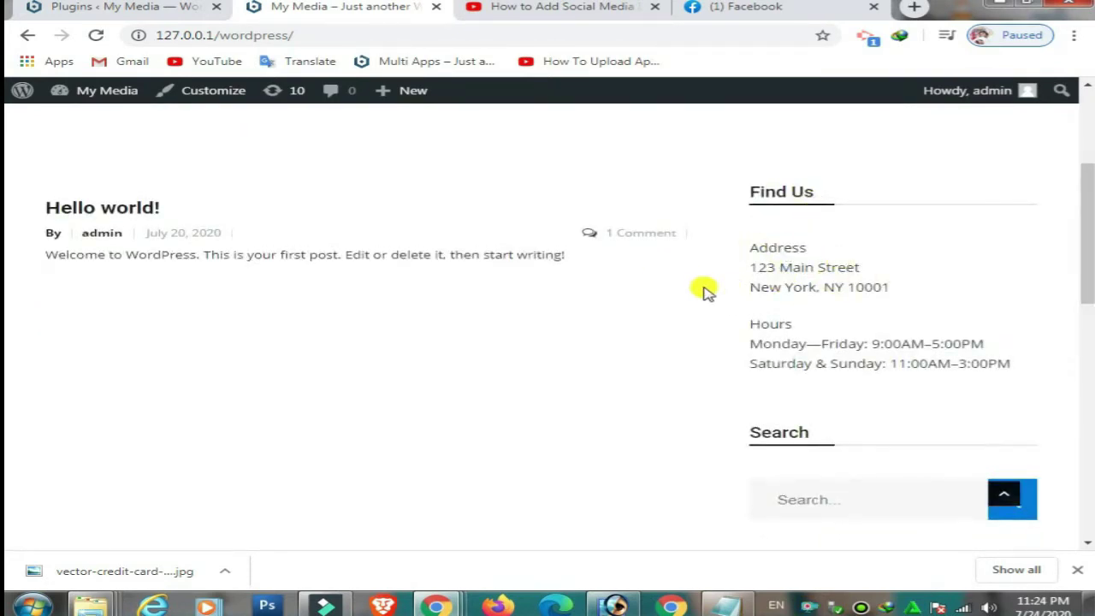
scroll(598, 308, "down", 5)
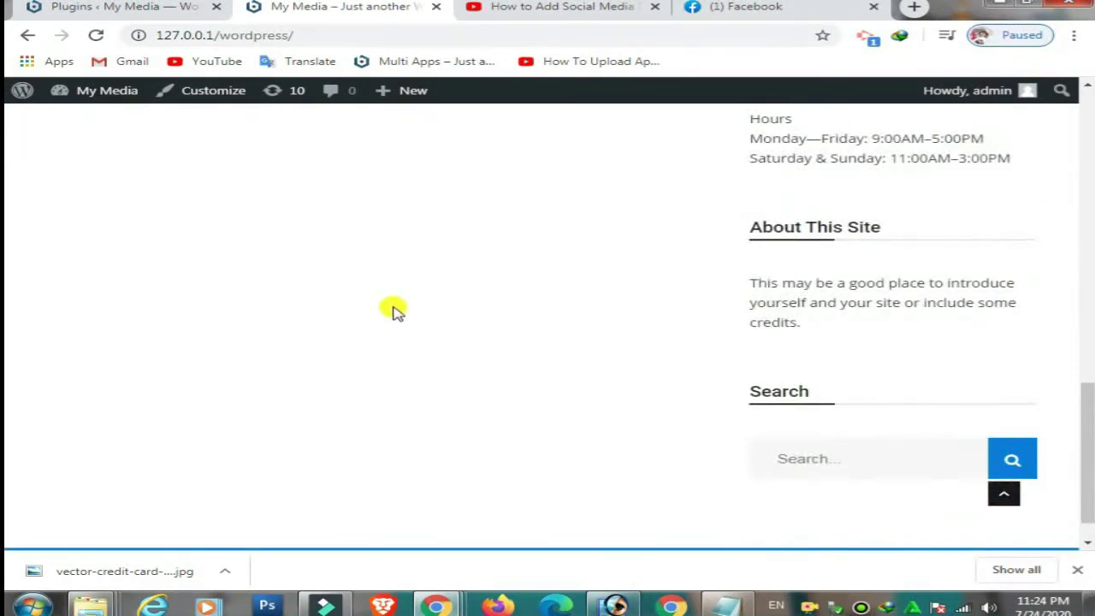
scroll(471, 330, "up", 10)
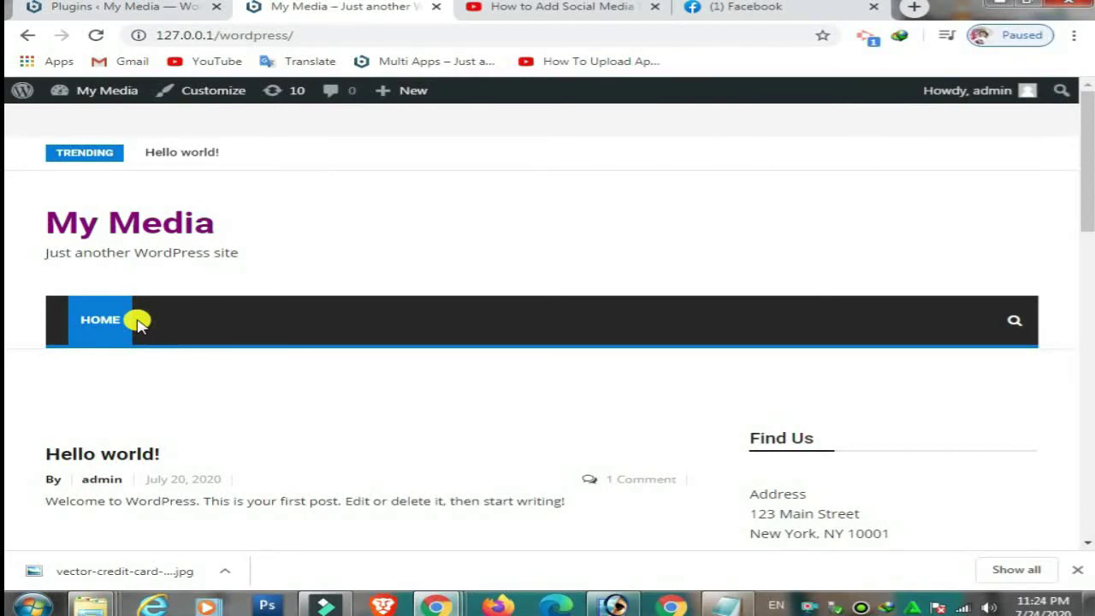
Search for new plugins with the keyword "simple social icon" and activate the Simple Social Icons plugin
left_click(84, 7)
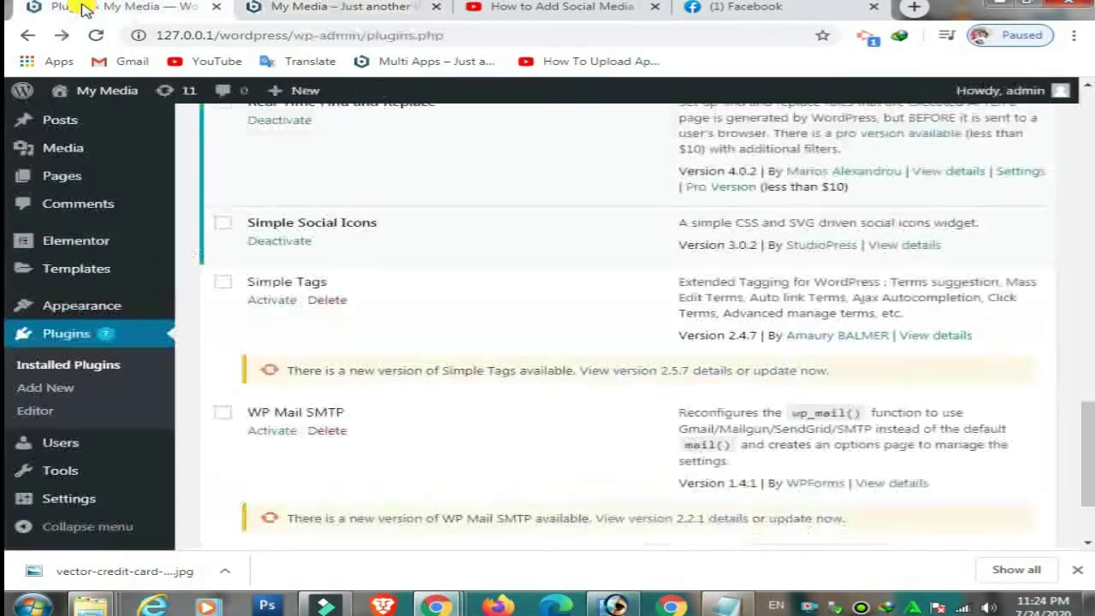
left_click(72, 387)
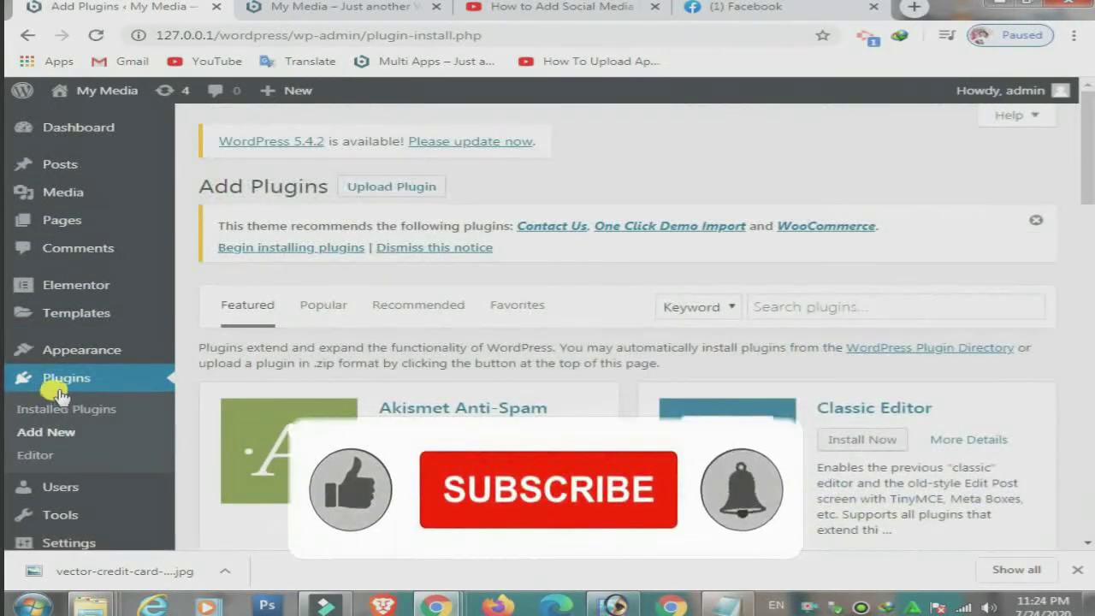
left_click(817, 308)
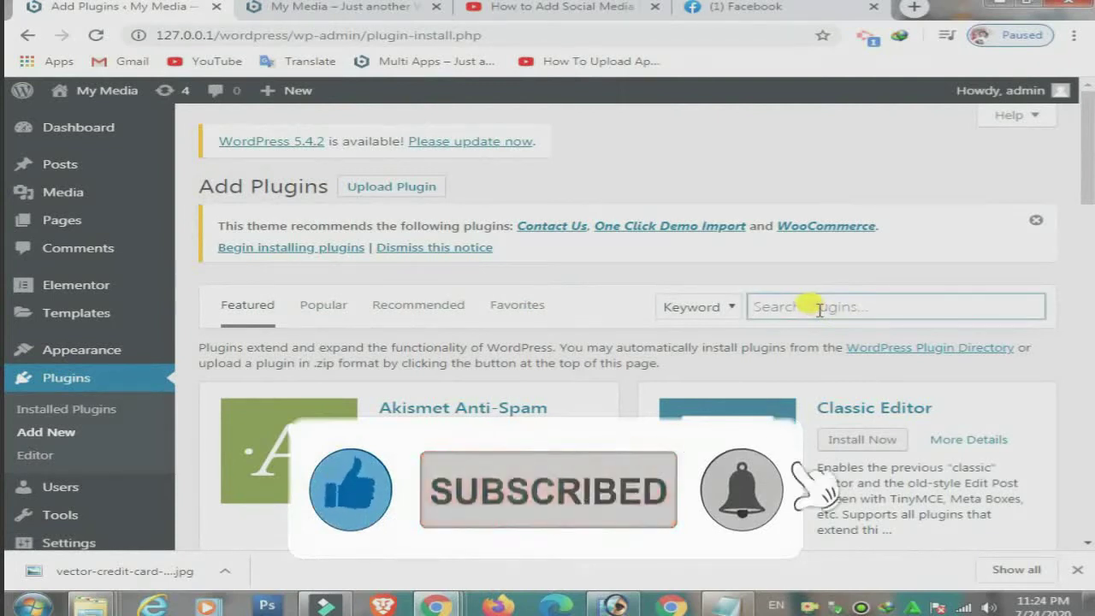
type("s")
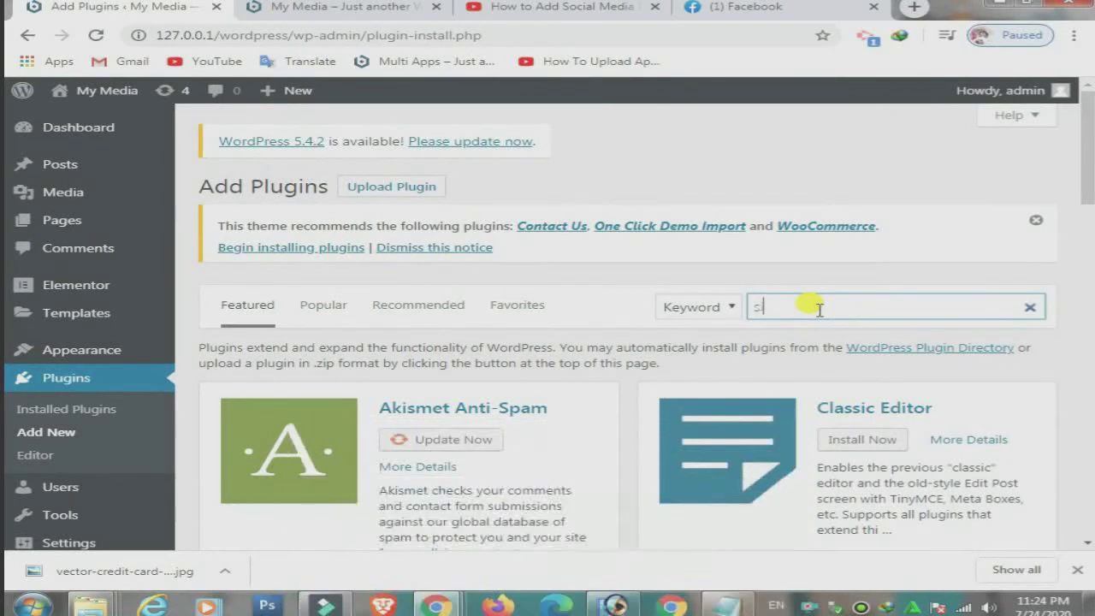
type("imlple social icom")
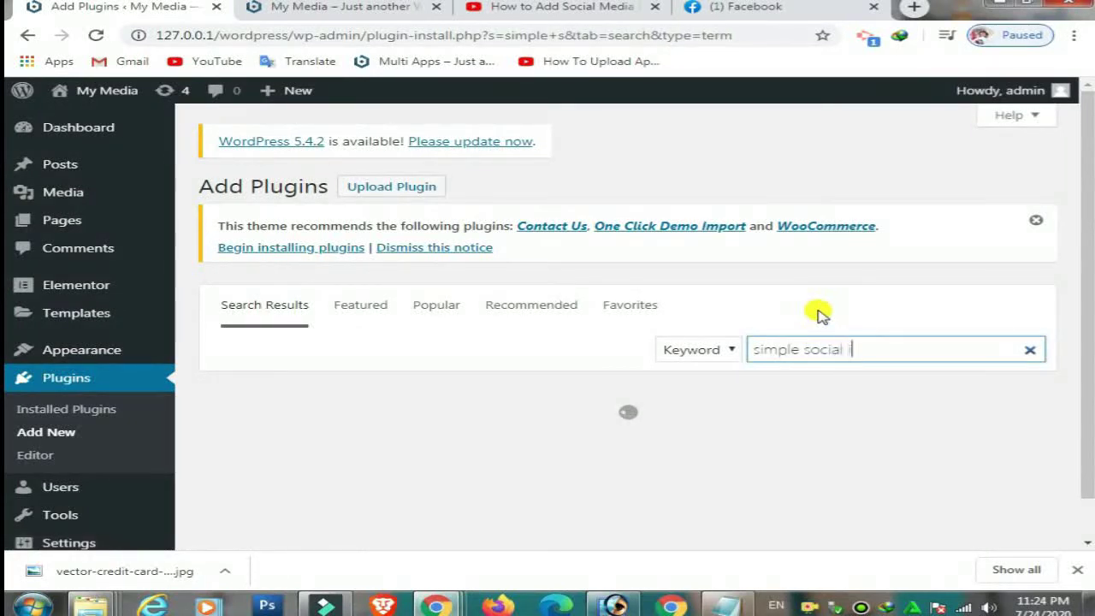
key("BackSpace")
type("n")
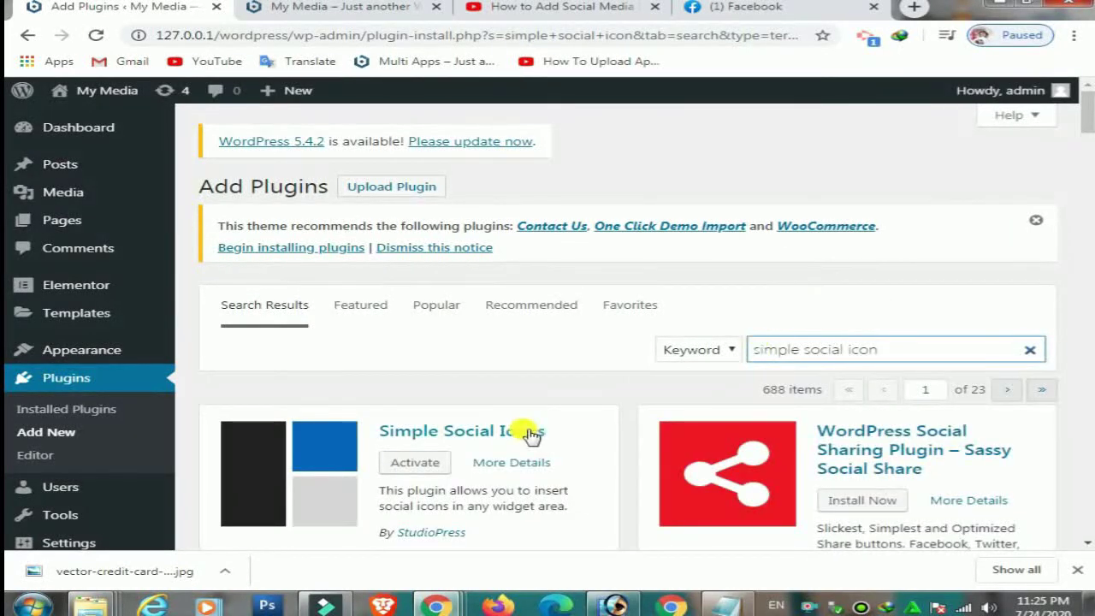
scroll(530, 435, "down", 2)
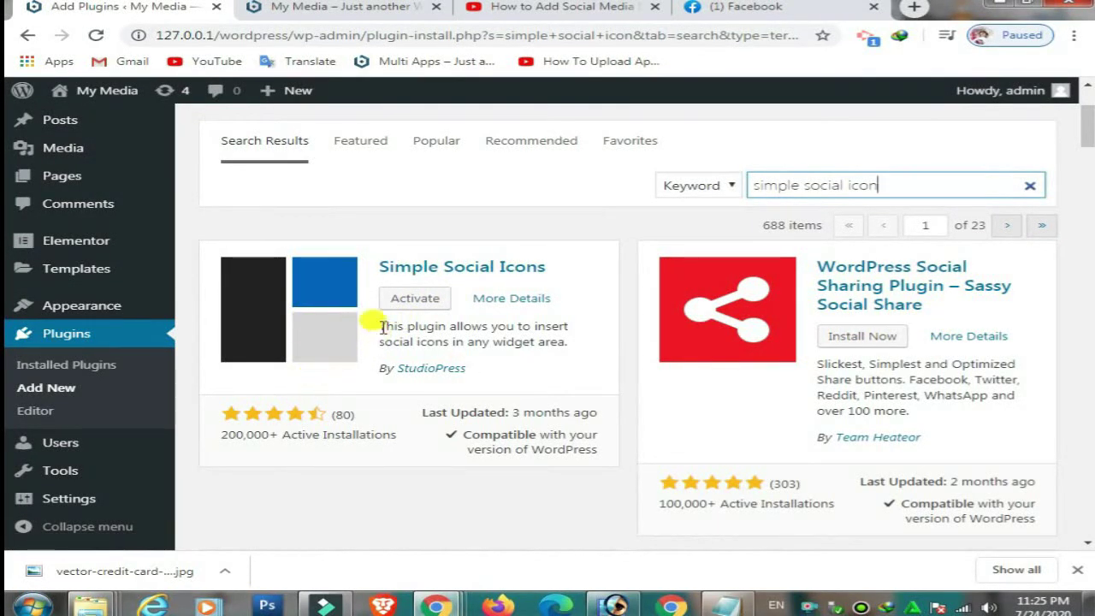
left_click(408, 308)
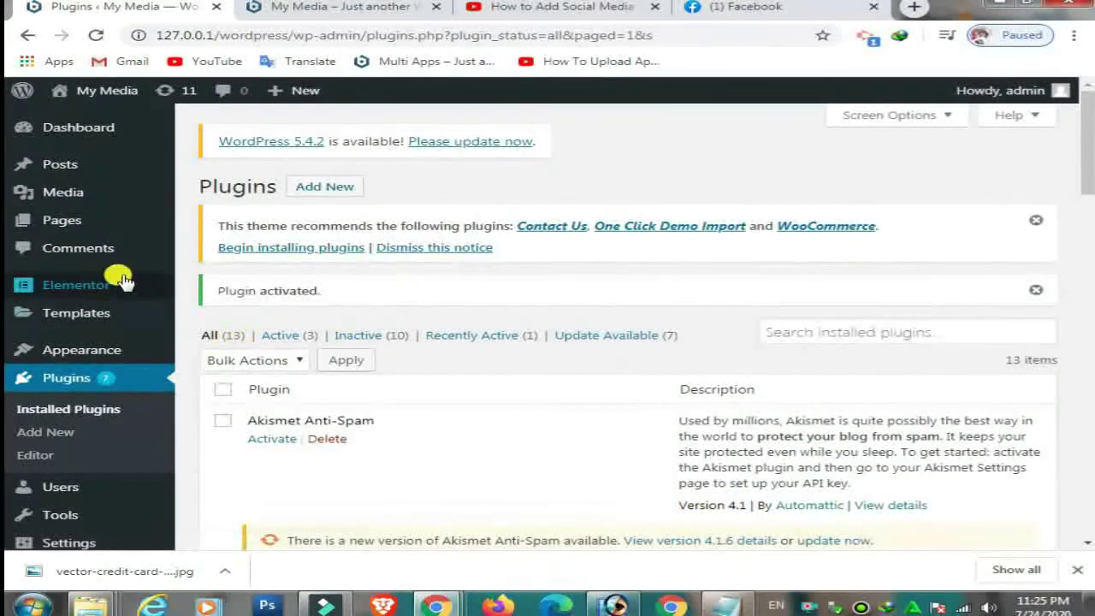
Open the Widgets page and find Simple Social Icons among the available widgets
scroll(103, 282, "down", 7)
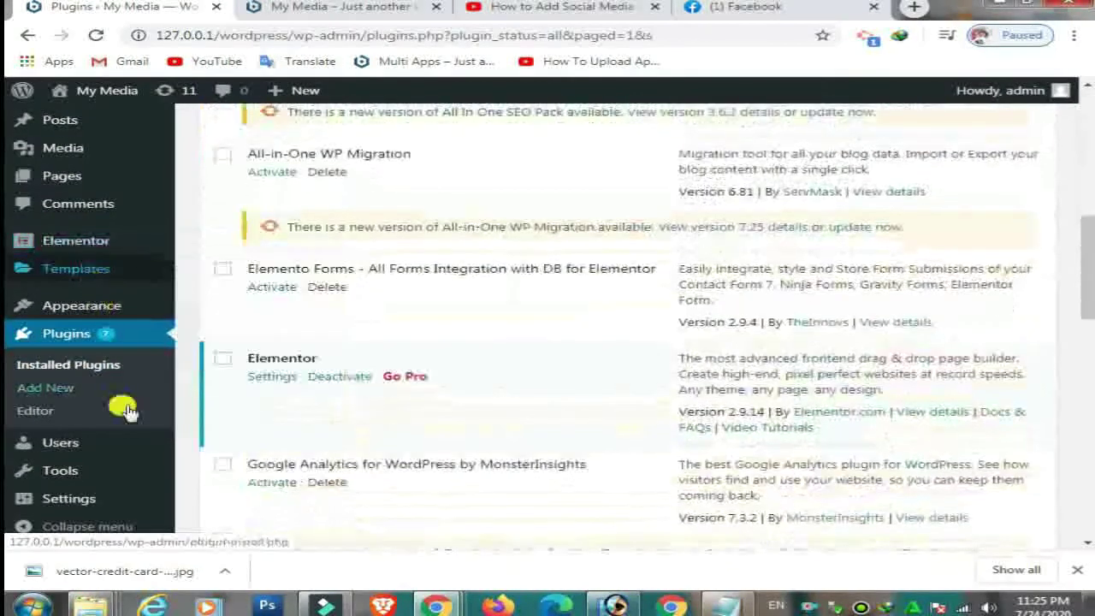
mouse_move(147, 241)
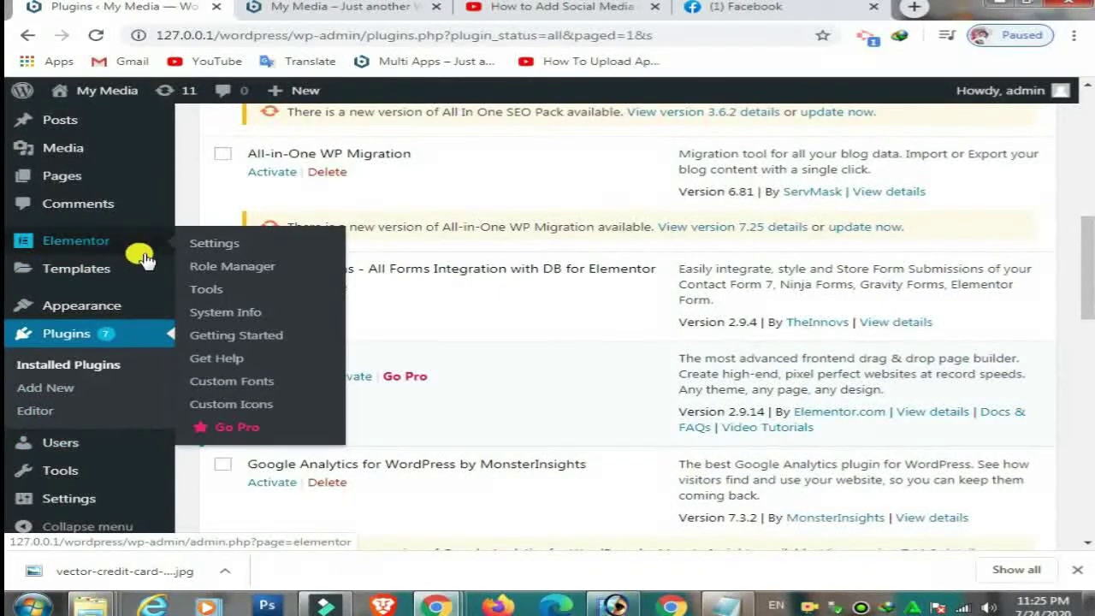
mouse_move(142, 309)
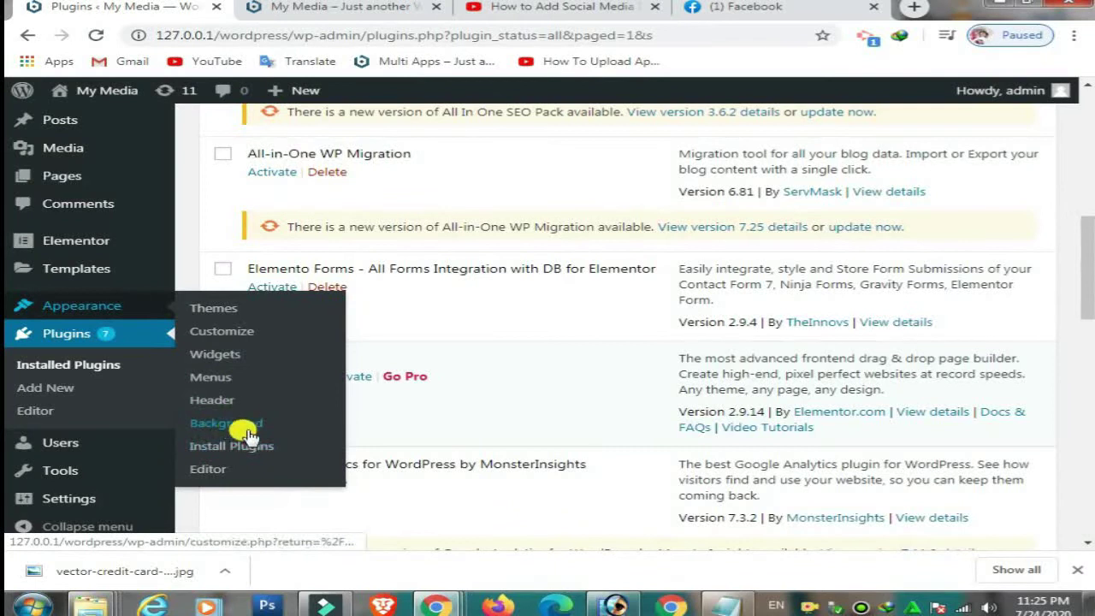
left_click(212, 355)
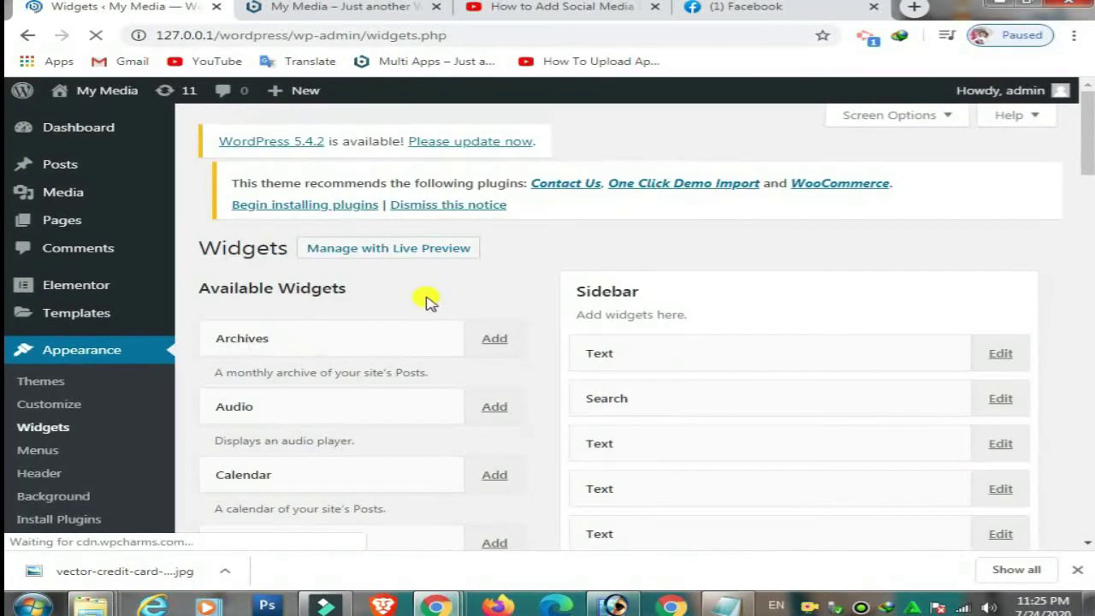
scroll(428, 300, "down", 6)
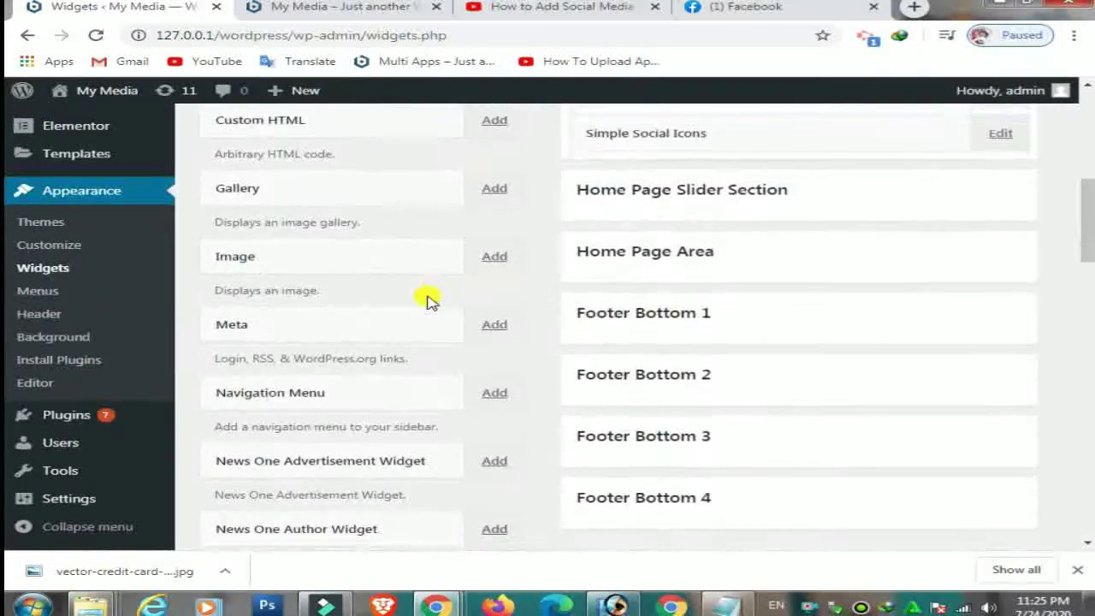
scroll(427, 300, "down", 8)
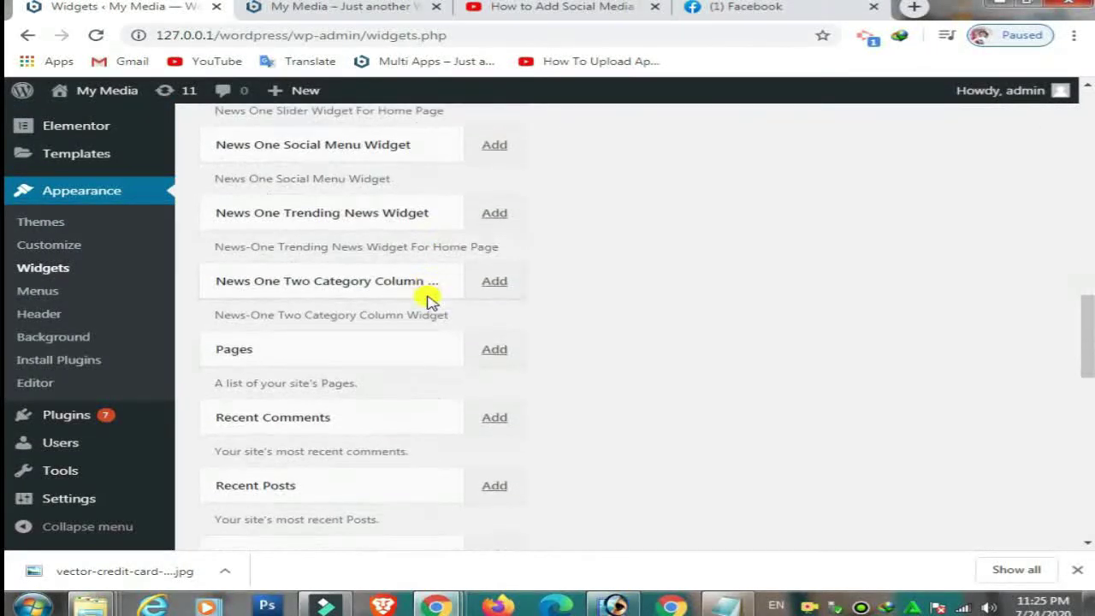
scroll(428, 299, "down", 5)
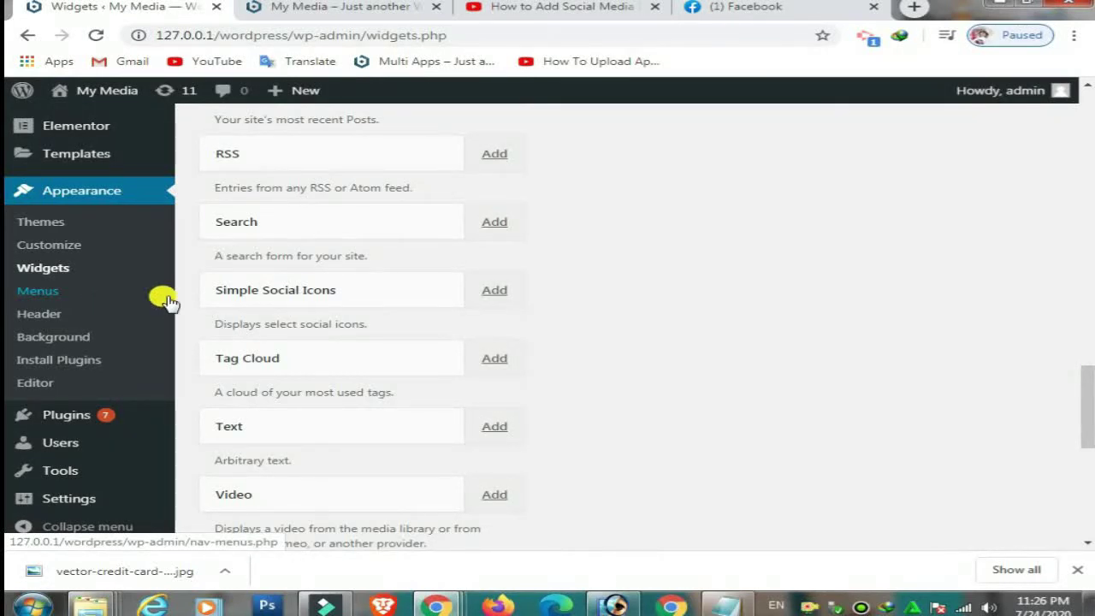
Start adding a Tag Cloud widget and set its title to "About"
left_click(496, 364)
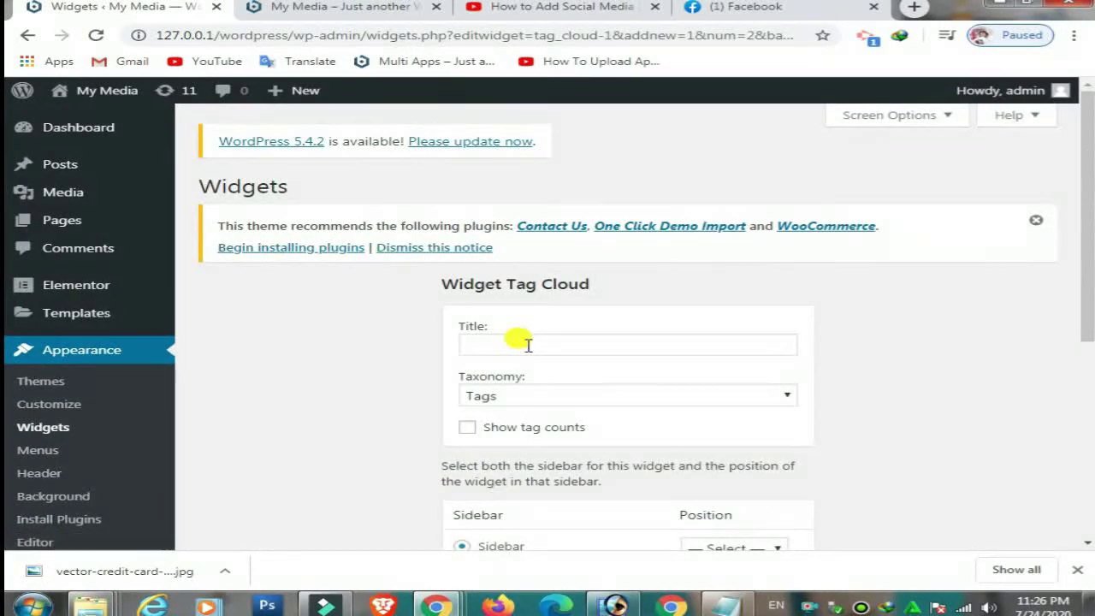
left_click(528, 344)
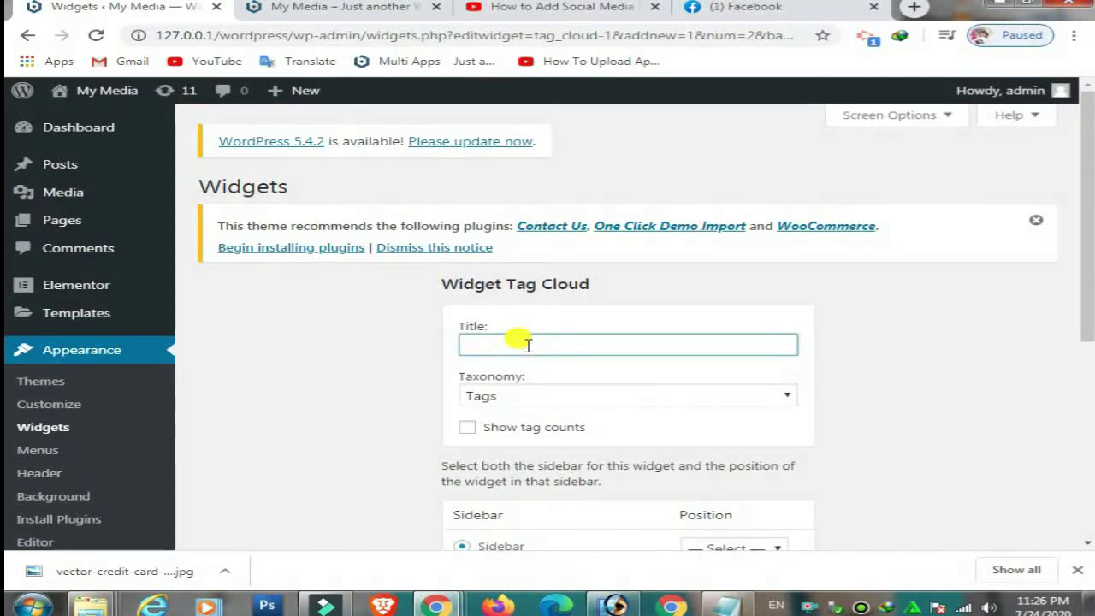
type("C")
key("BackSpace")
key("BackSpace")
type("About")
Examine the Tag Cloud widget's sidebar placement areas and its taxonomy options
scroll(531, 342, "down", 1)
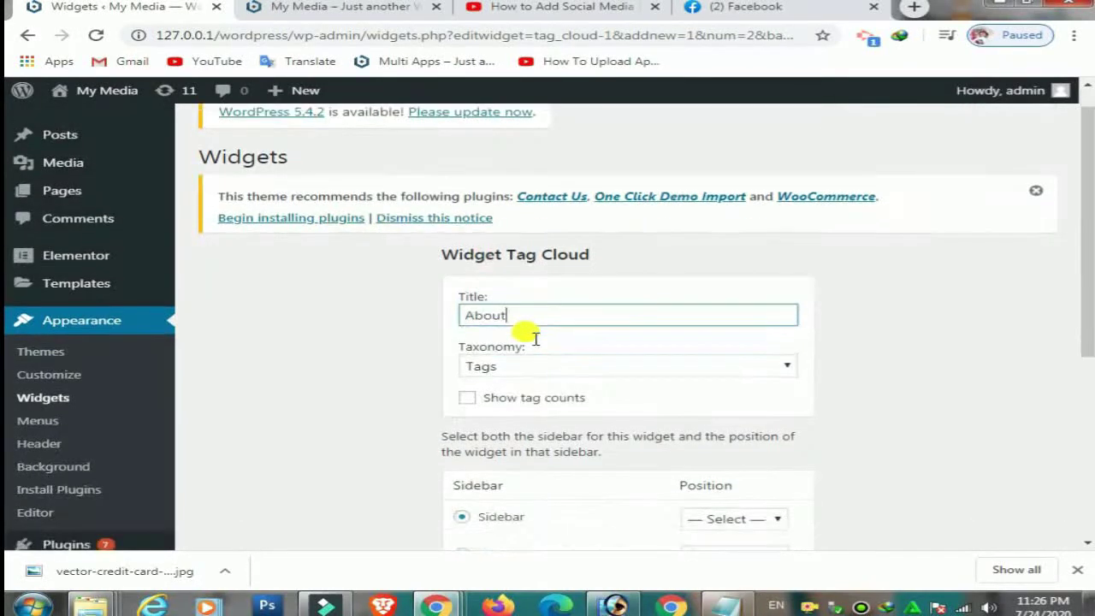
scroll(554, 345, "down", 1)
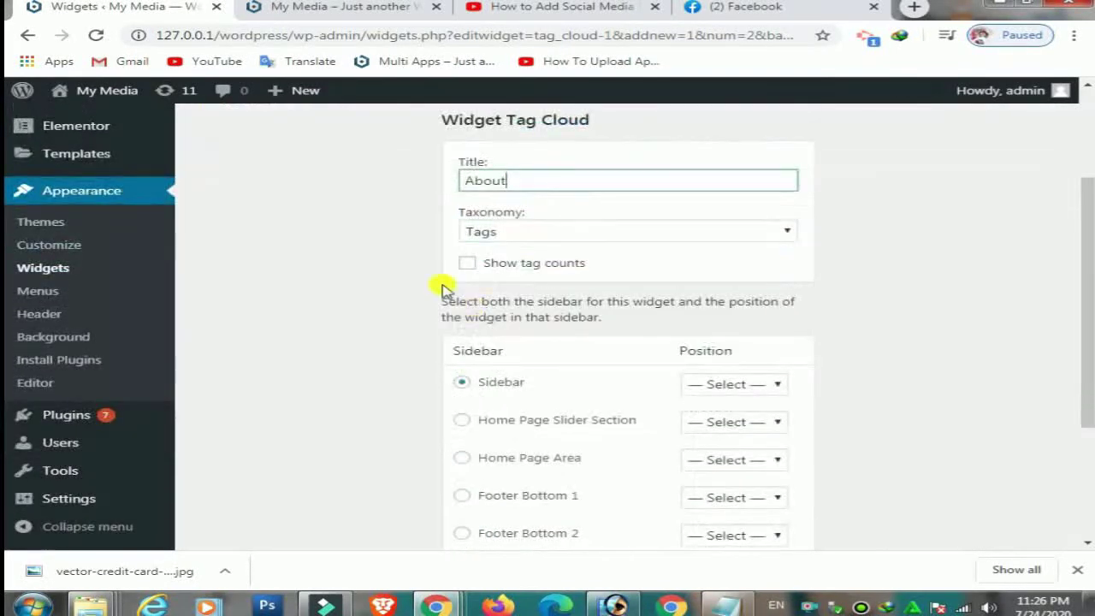
scroll(523, 276, "down", 1)
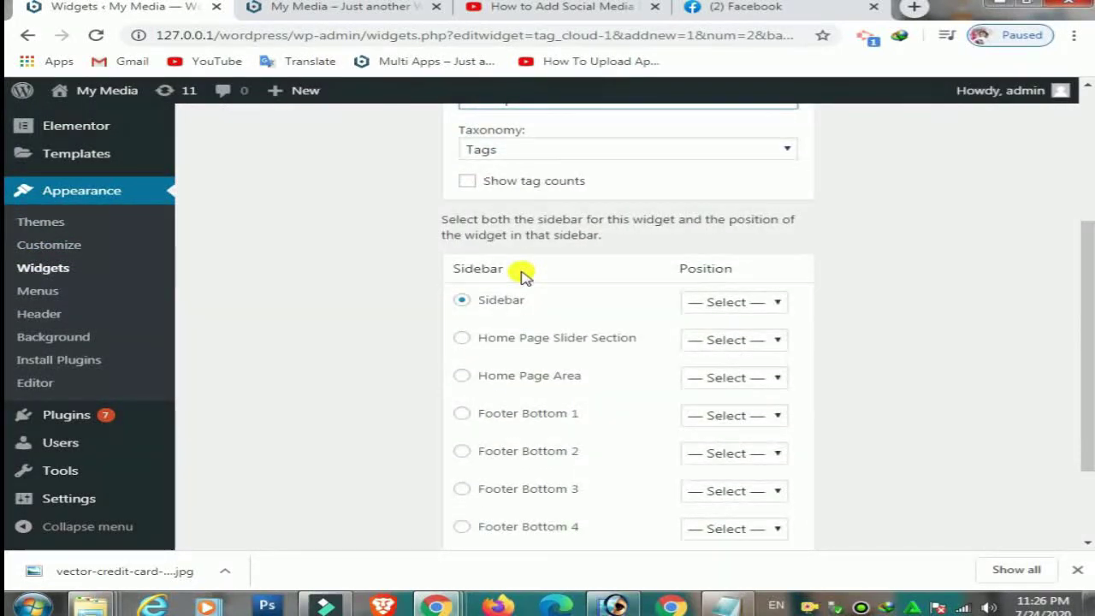
scroll(523, 273, "up", 2)
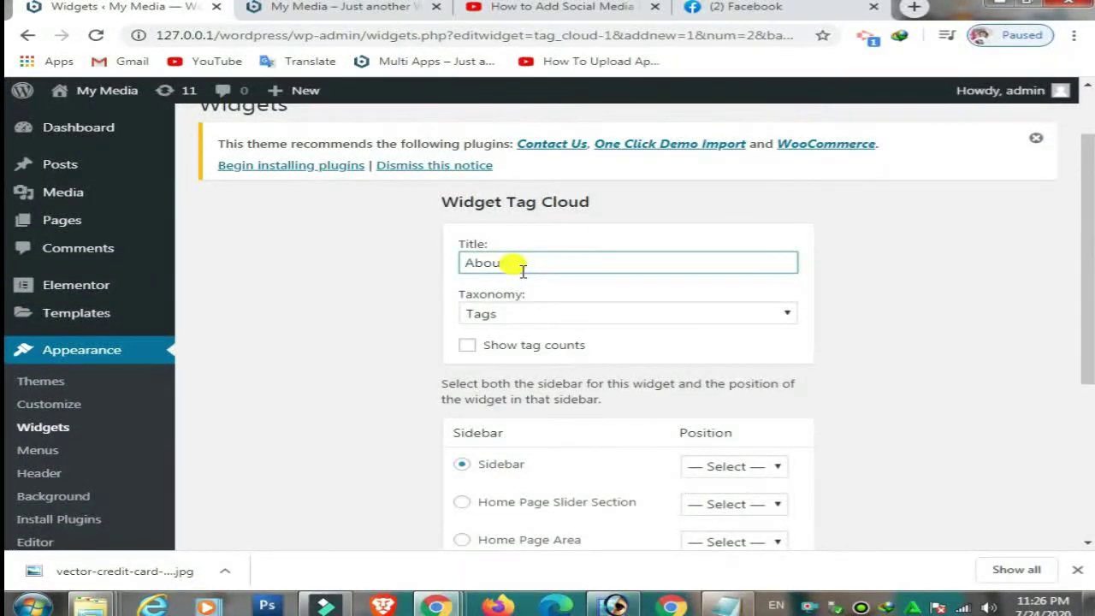
scroll(524, 272, "down", 2)
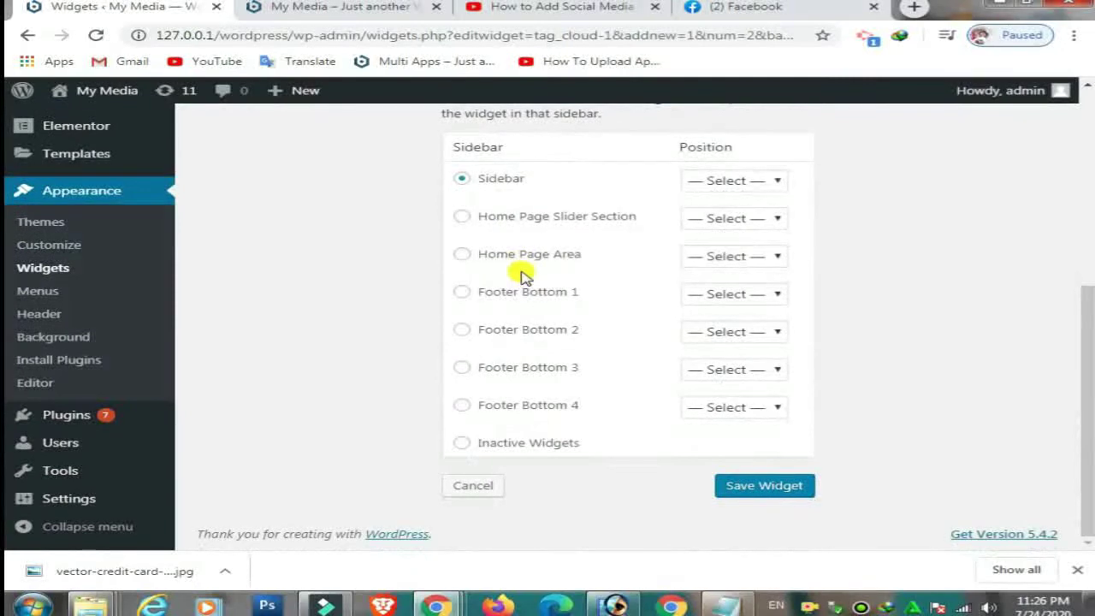
scroll(635, 445, "up", 3)
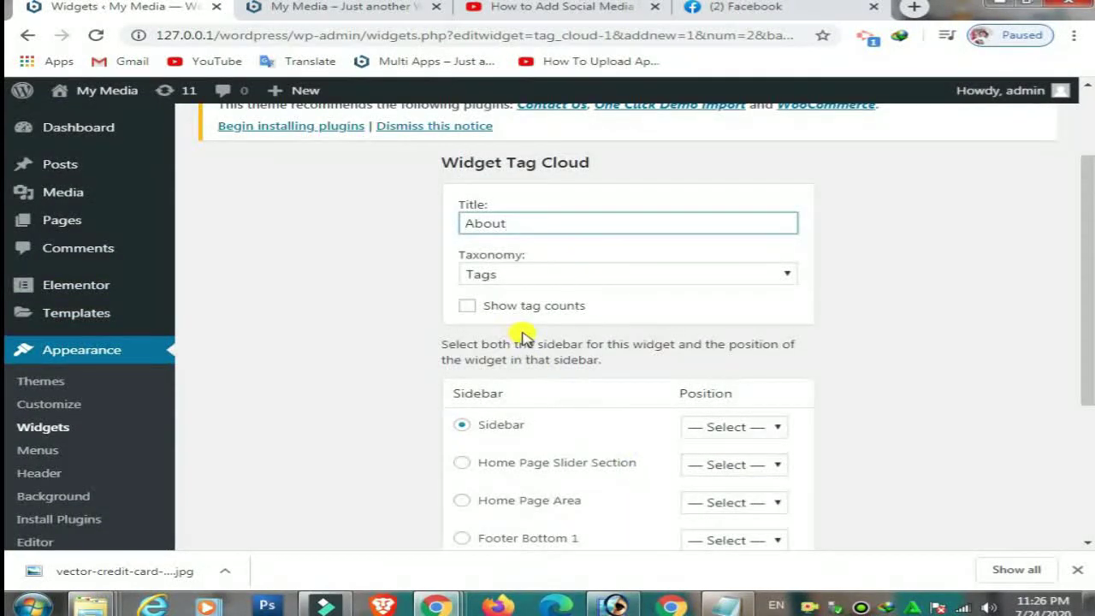
left_click(777, 276)
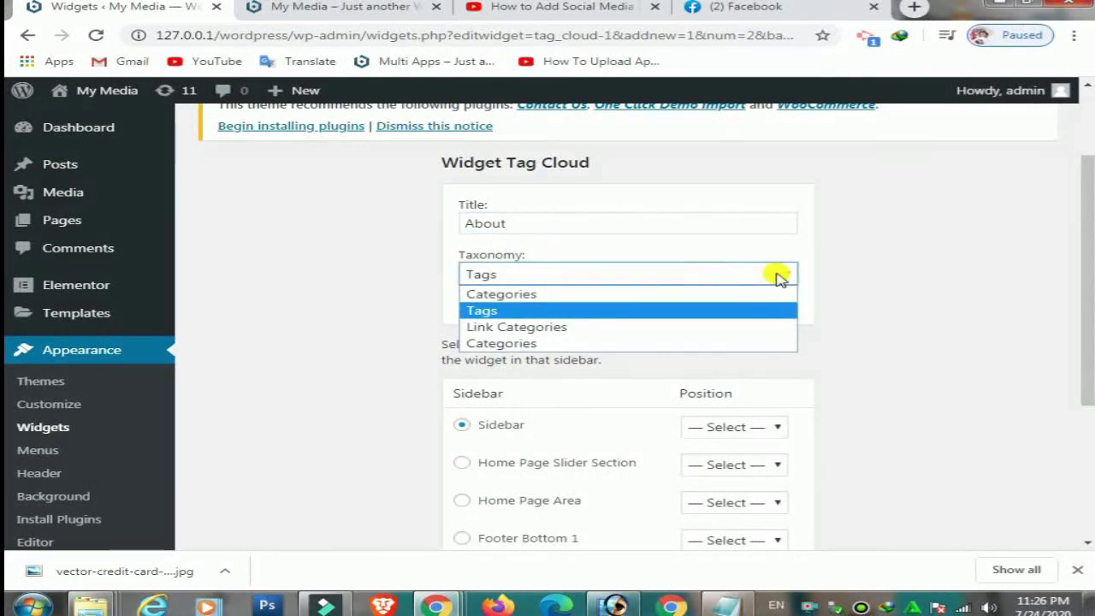
left_click(362, 265)
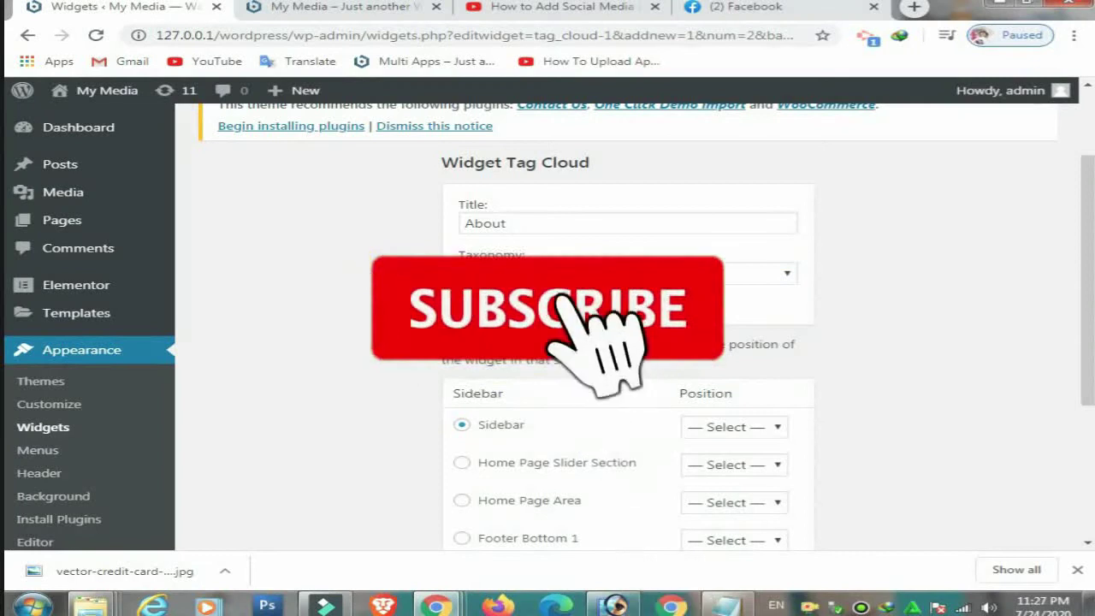
Save the Tag Cloud widget titled "About" in the Sidebar area, leaving its position unselected
scroll(629, 342, "down", 3)
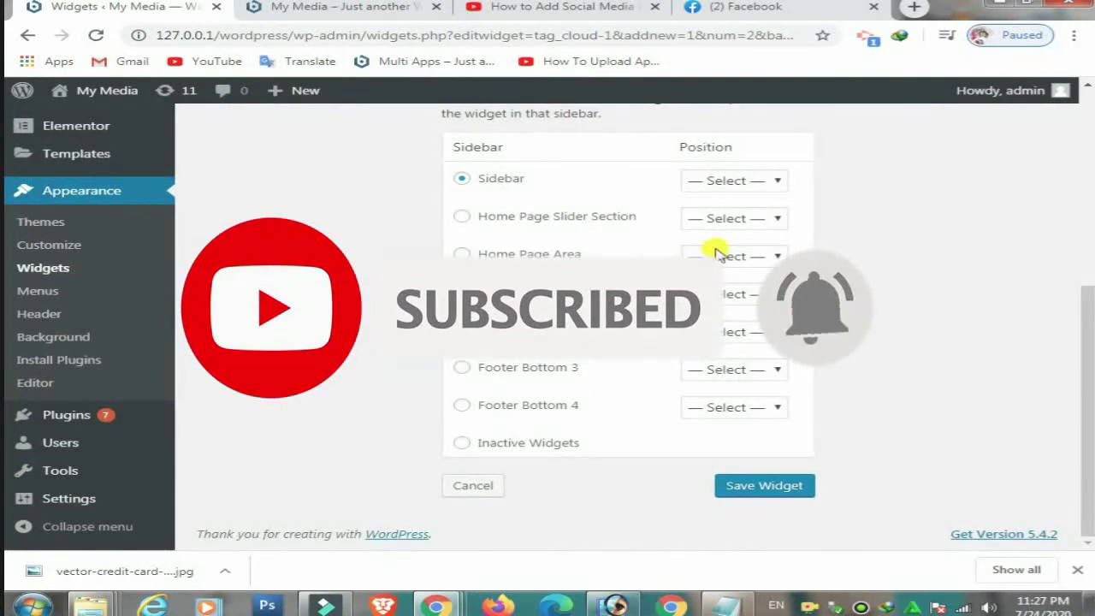
scroll(758, 364, "up", 2)
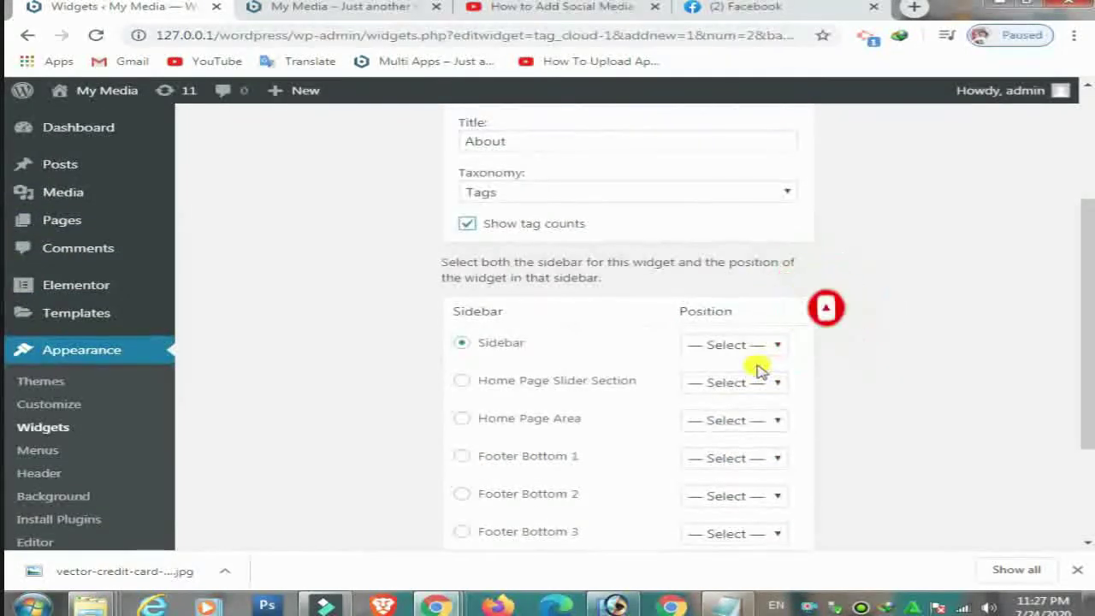
scroll(758, 370, "up", 2)
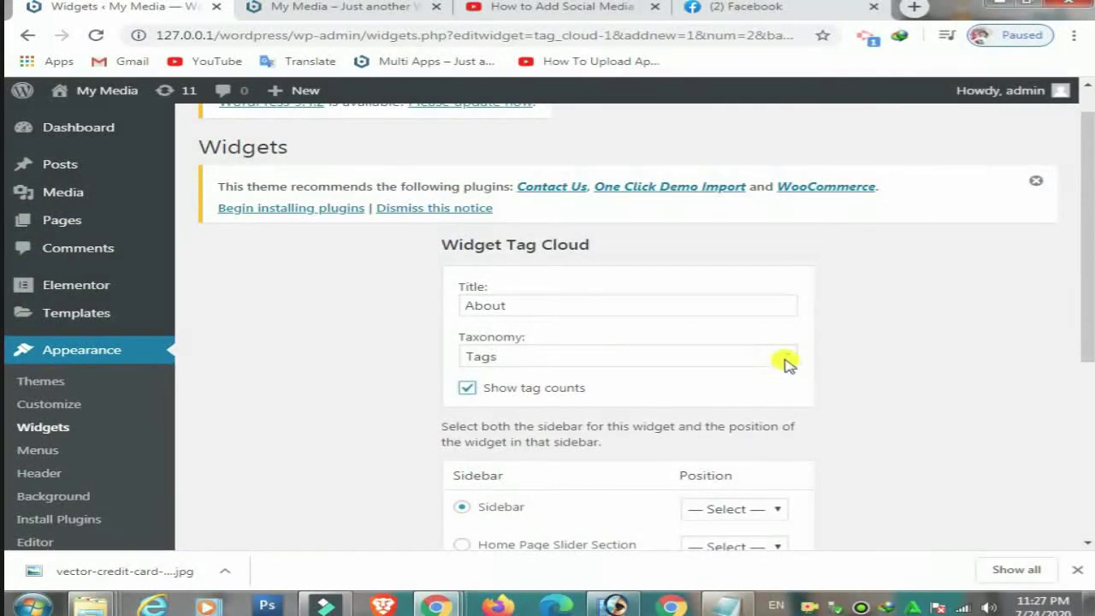
scroll(790, 422, "down", 1)
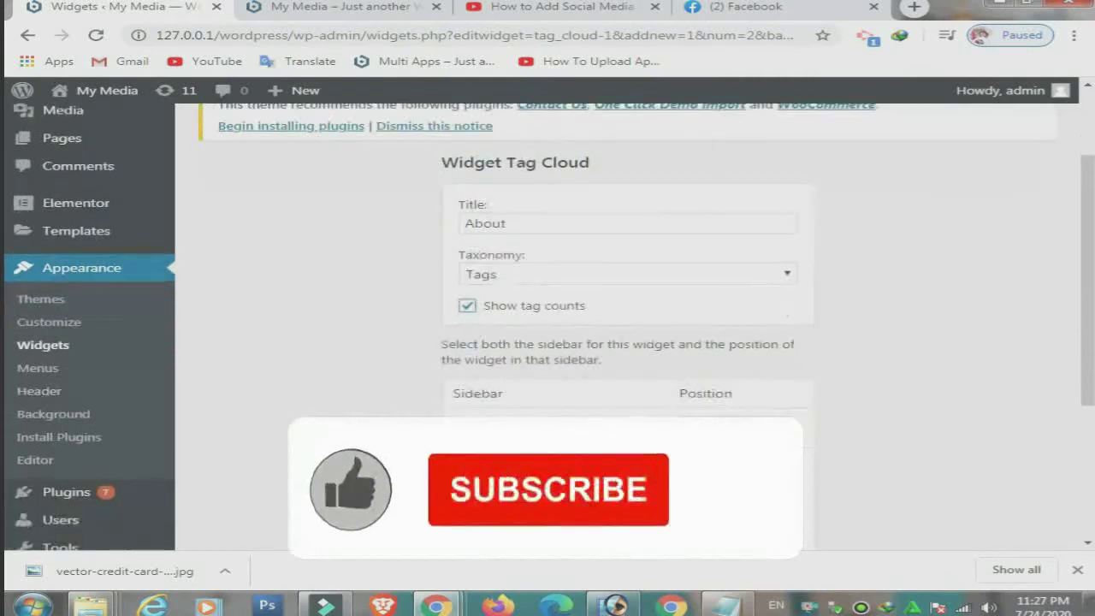
left_click(734, 426)
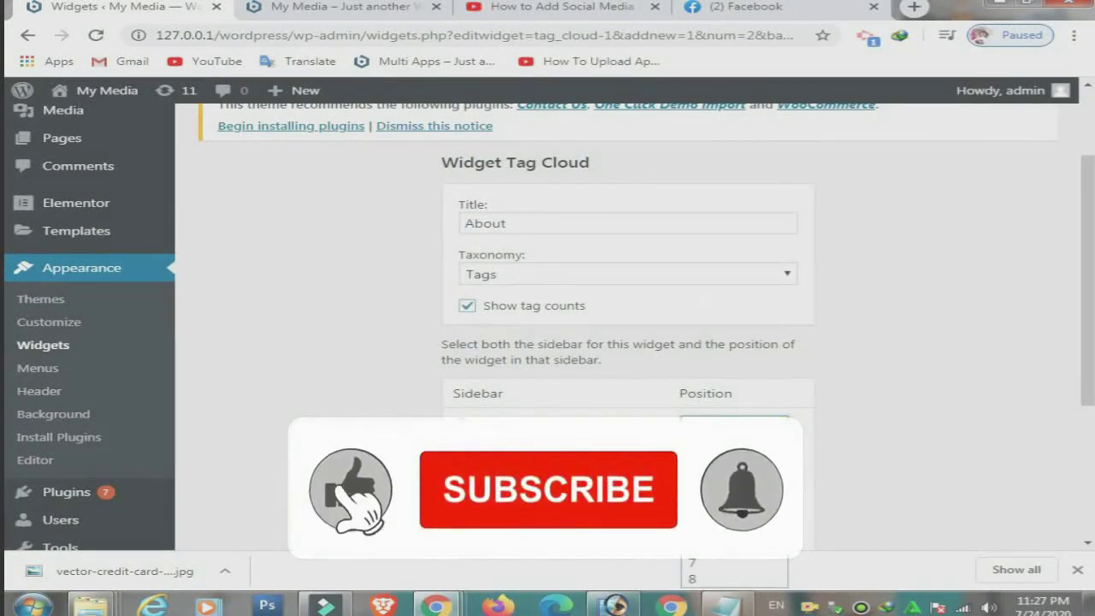
scroll(884, 403, "down", 3)
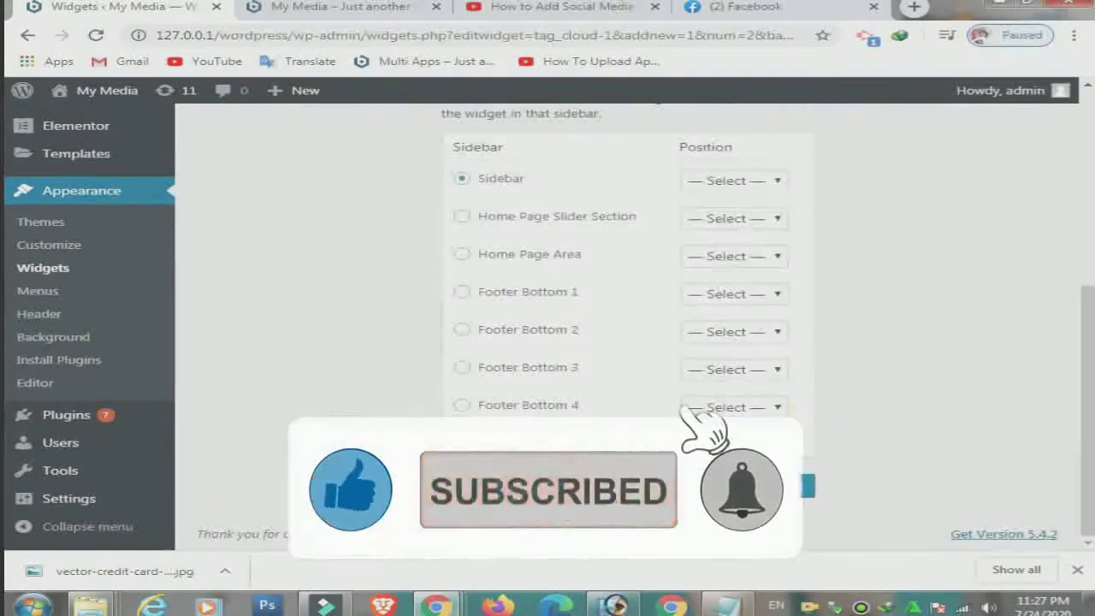
left_click(749, 487)
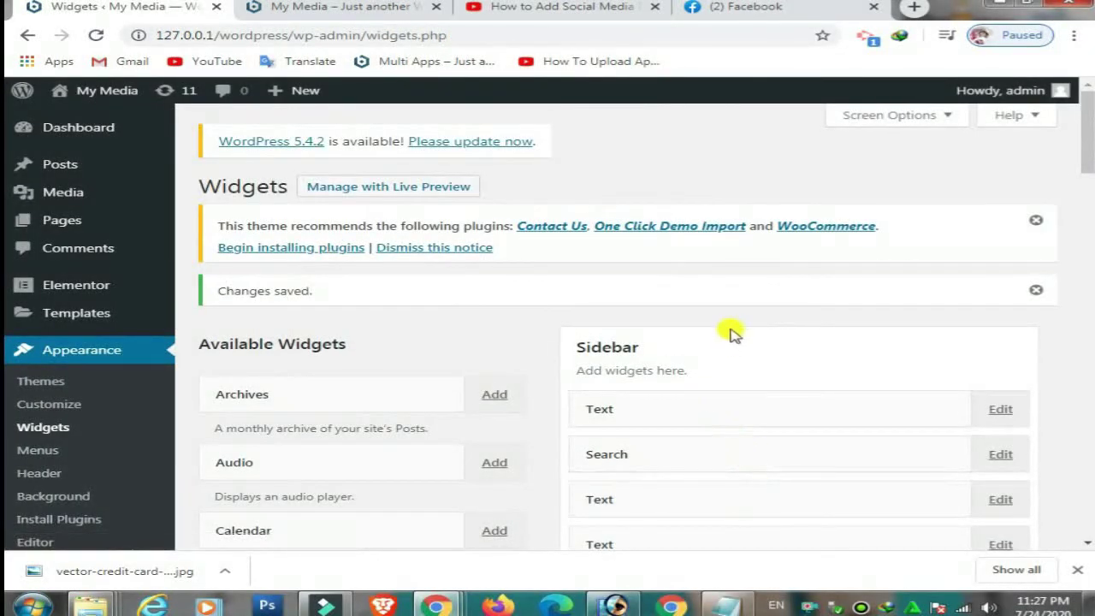
Start adding a Simple Social Icons widget from the available widgets
scroll(732, 333, "down", 3)
scroll(732, 333, "down", 4)
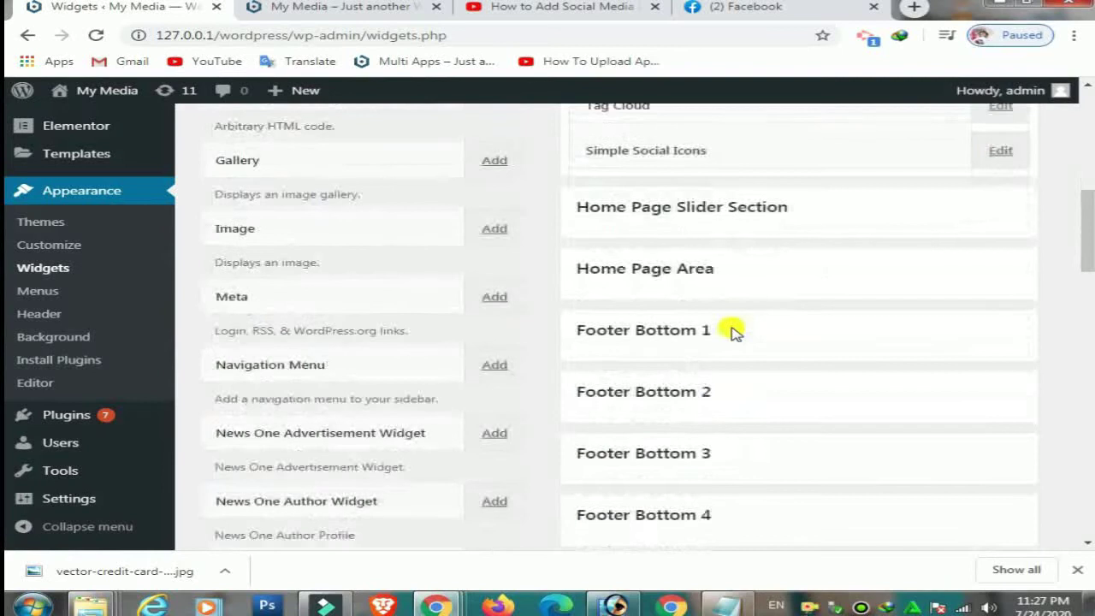
scroll(731, 333, "down", 5)
scroll(732, 334, "down", 12)
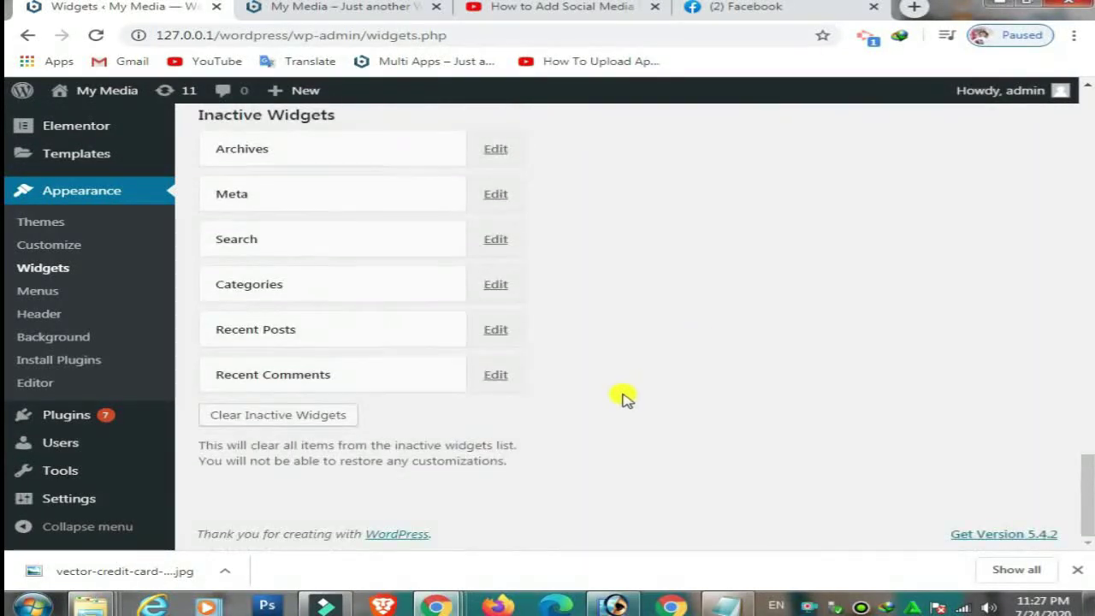
scroll(625, 398, "up", 10)
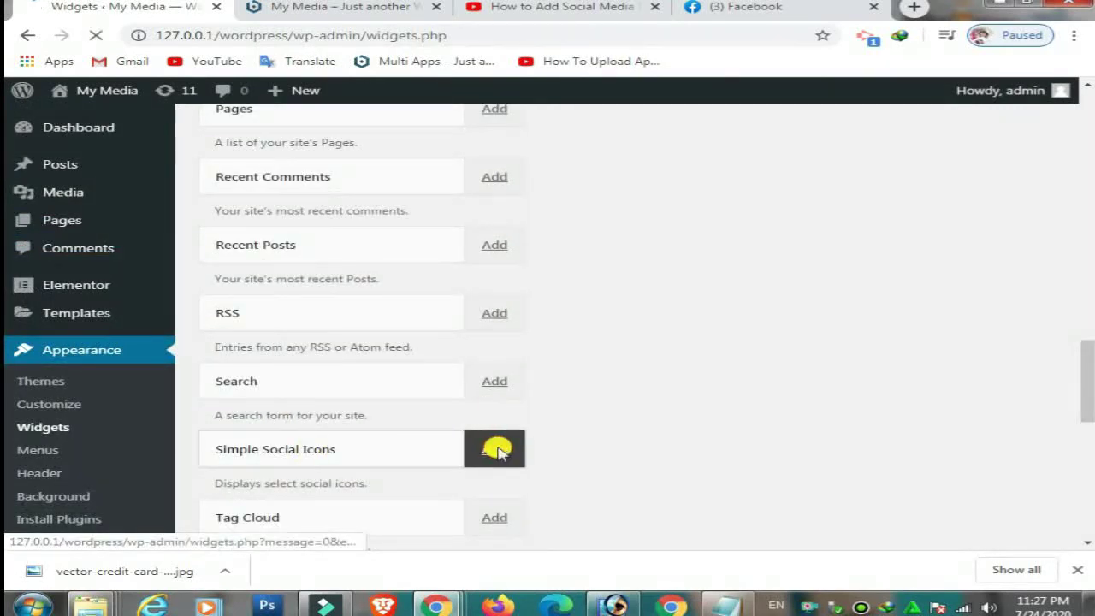
Set the Simple Social Icons widget's title to "About" and enable opening links in a new window
scroll(702, 389, "down", 1)
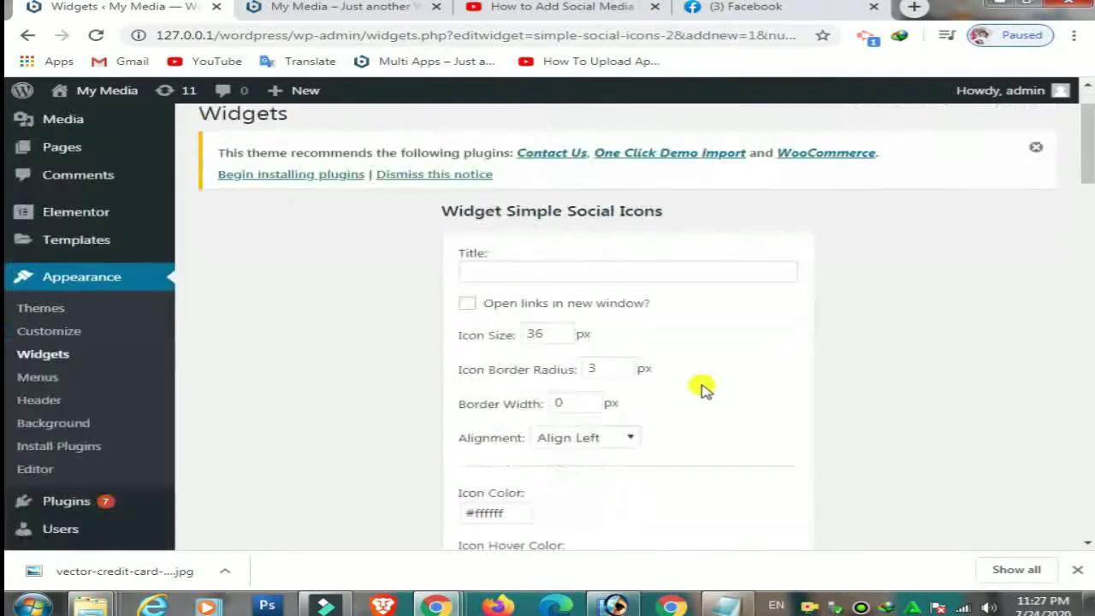
scroll(702, 389, "down", 4)
scroll(650, 218, "down", 4)
scroll(652, 227, "down", 5)
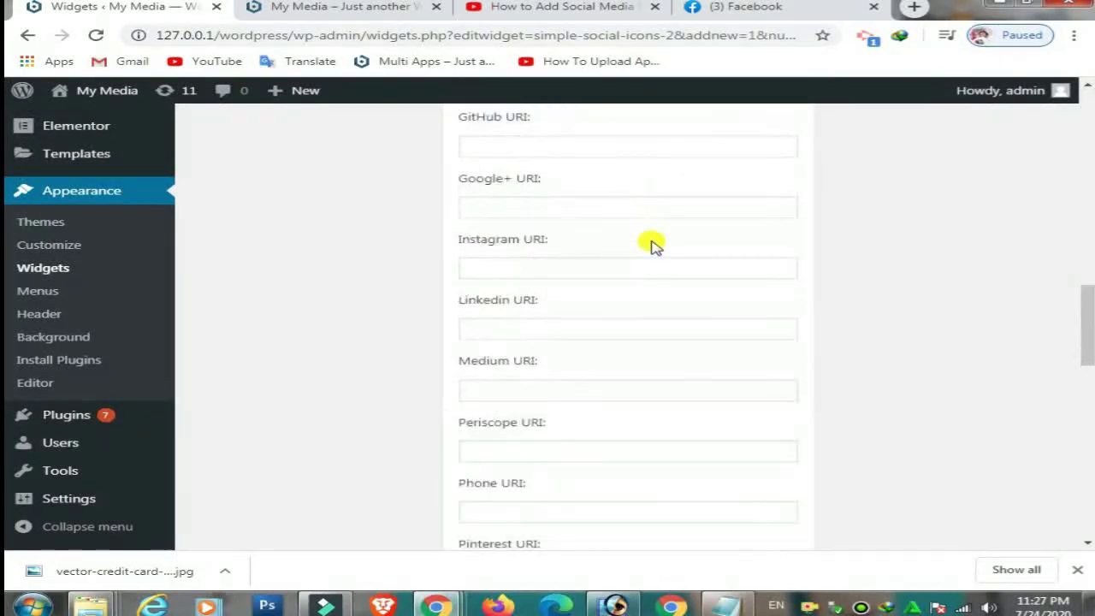
scroll(682, 369, "up", 7)
scroll(684, 377, "up", 5)
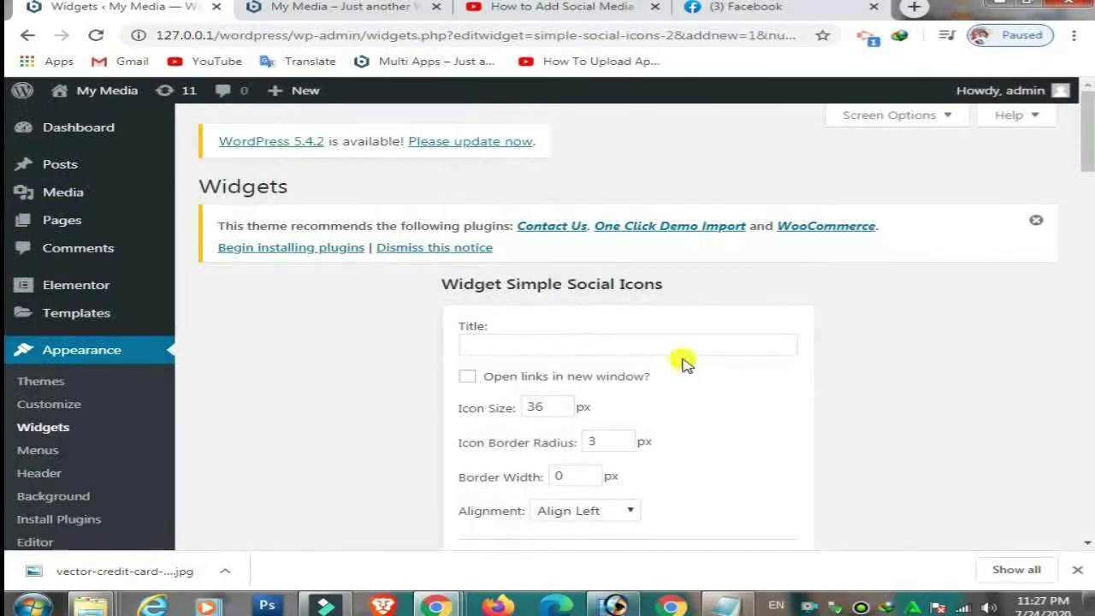
left_click(506, 345)
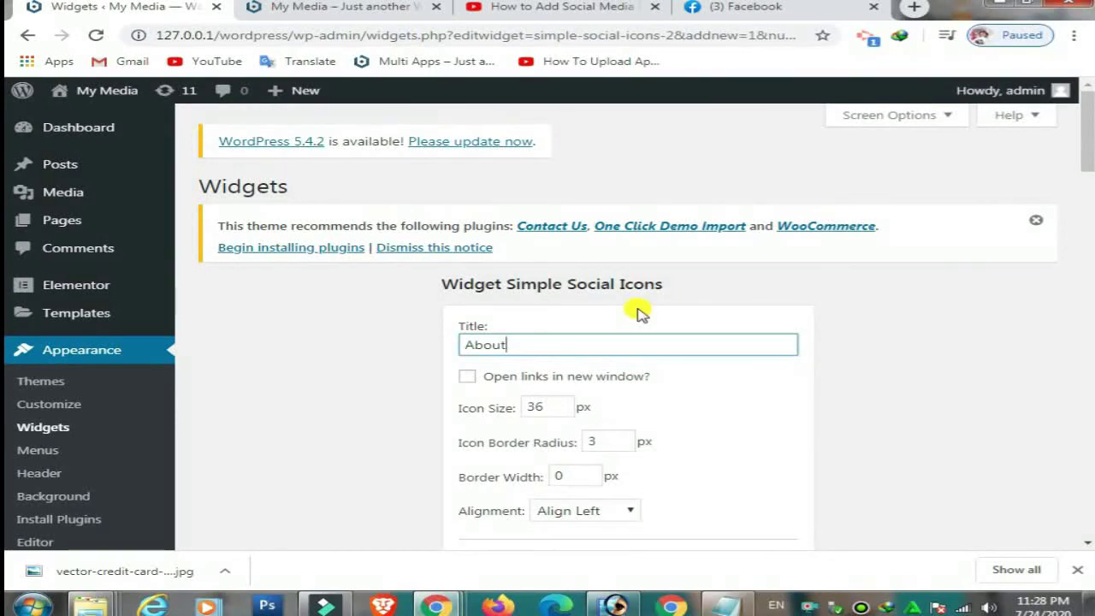
scroll(571, 327, "down", 1)
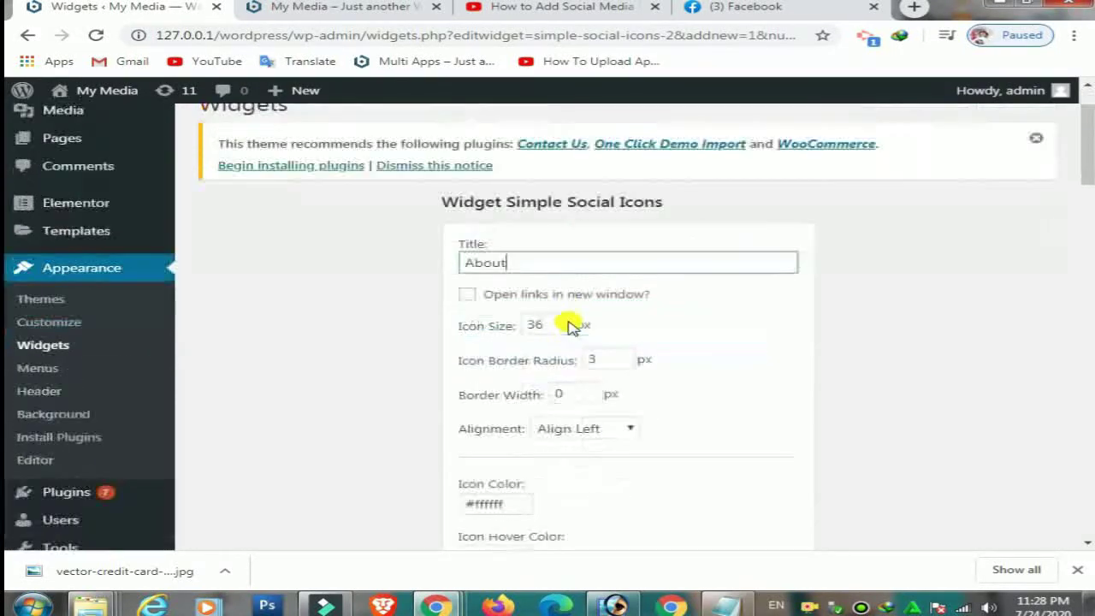
left_click(473, 297)
left_click(470, 295)
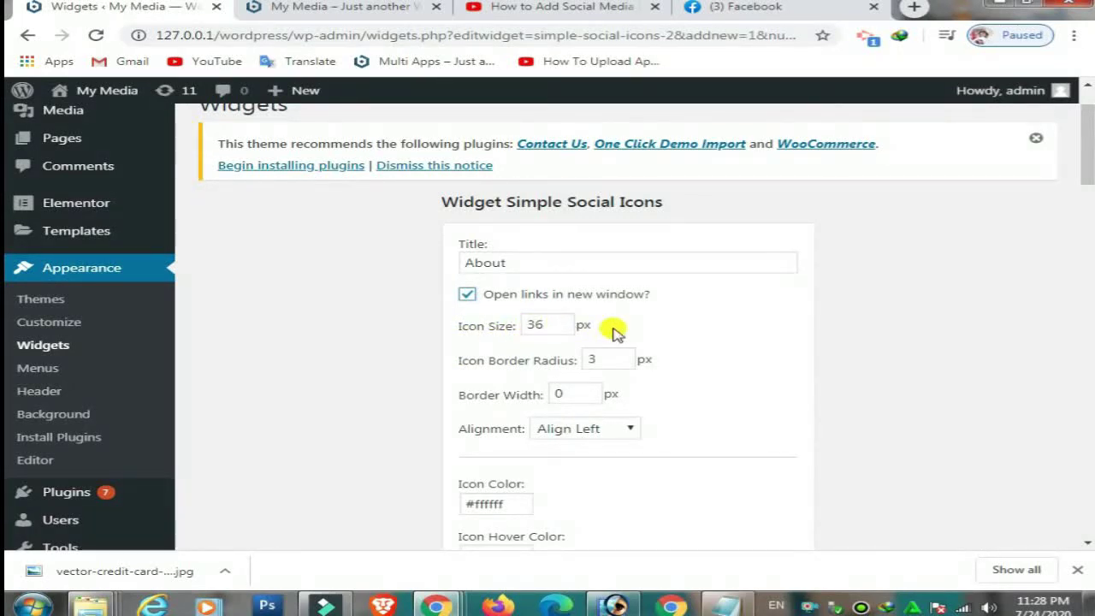
Copy the web address of the open Facebook page and paste it as the widget's Facebook URI
scroll(614, 332, "down", 2)
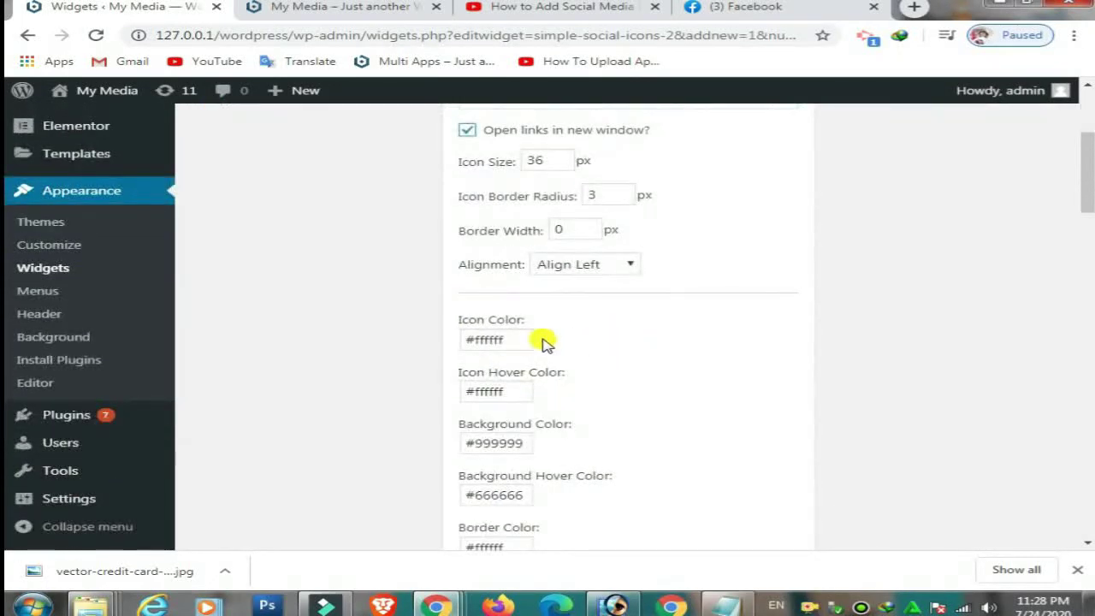
scroll(599, 323, "down", 4)
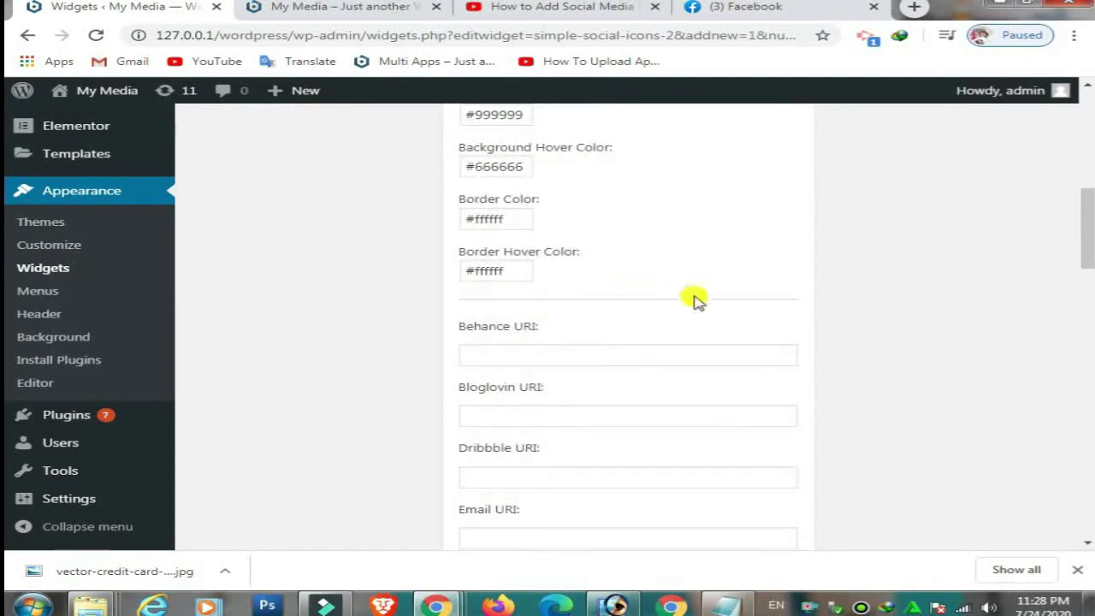
scroll(569, 288, "down", 2)
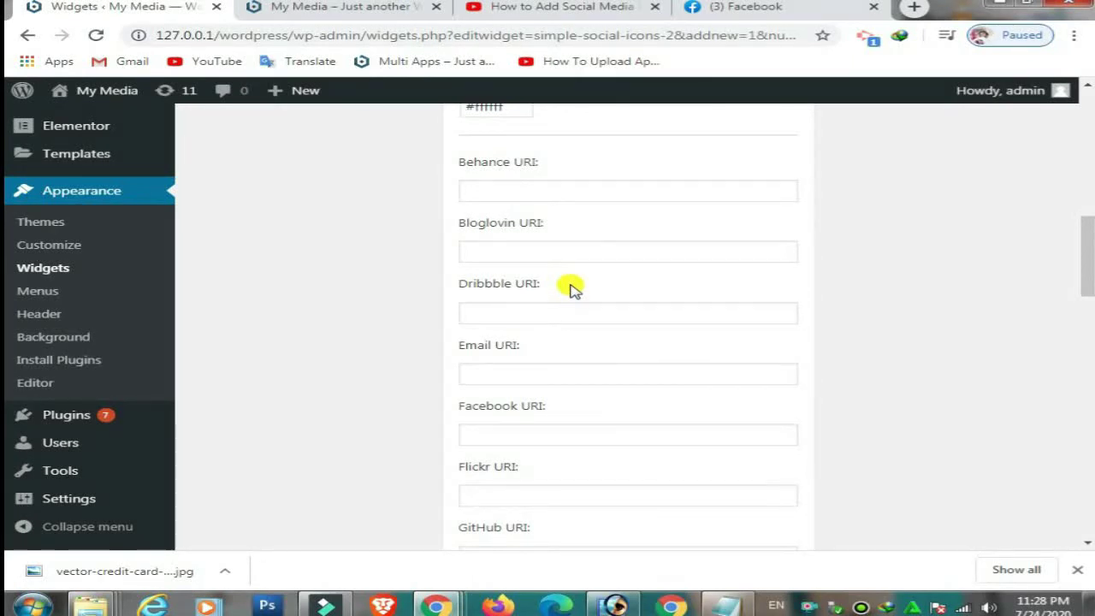
scroll(520, 411, "down", 2)
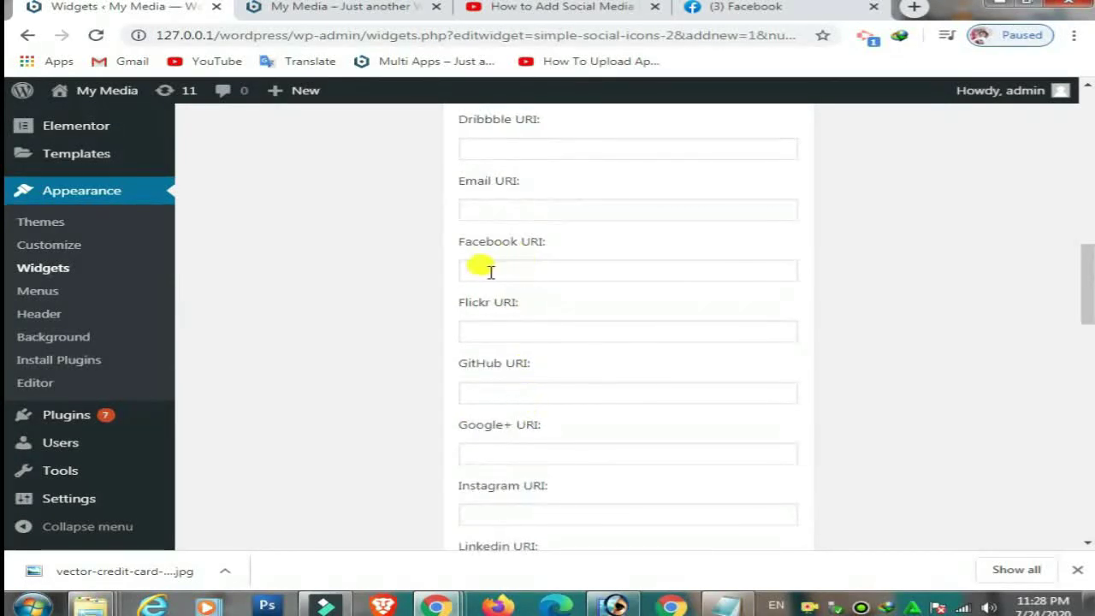
left_click(723, 8)
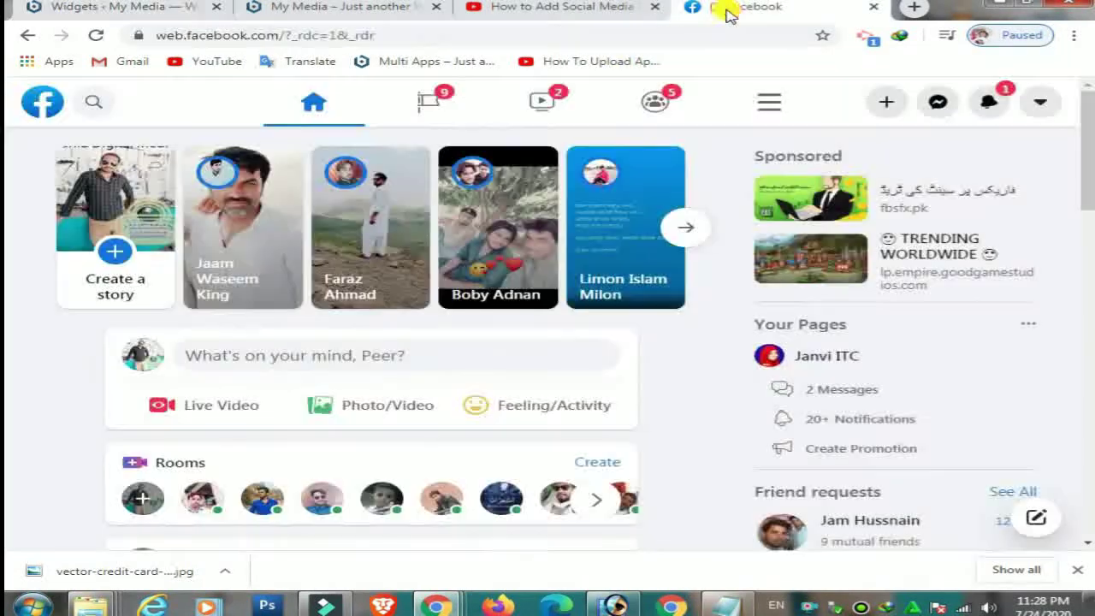
left_click(351, 32)
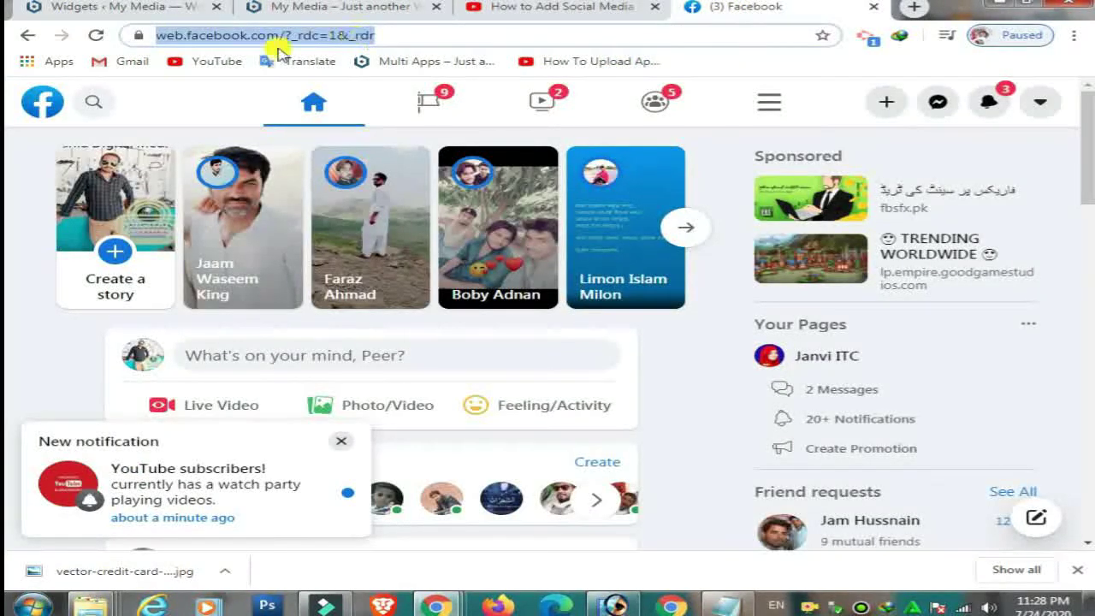
right_click(256, 35)
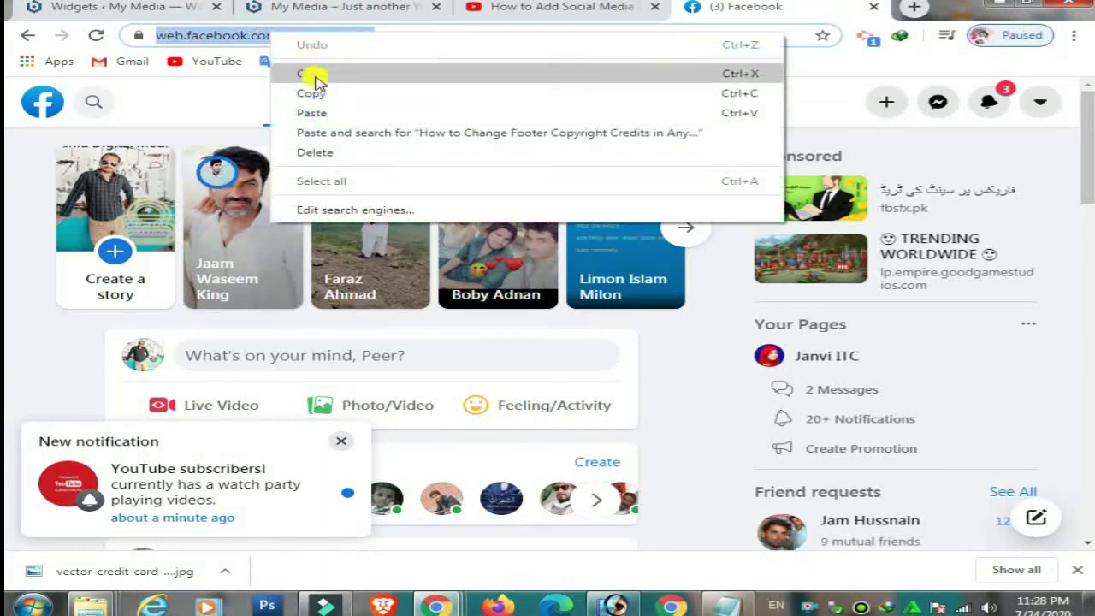
left_click(325, 94)
left_click(167, 13)
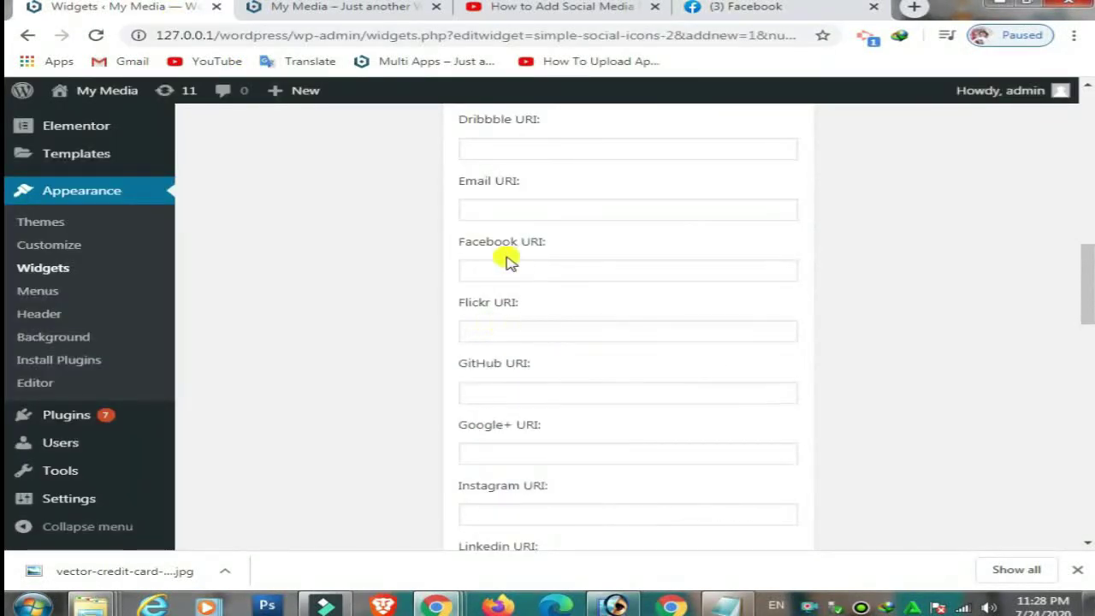
left_click(484, 272)
right_click(492, 272)
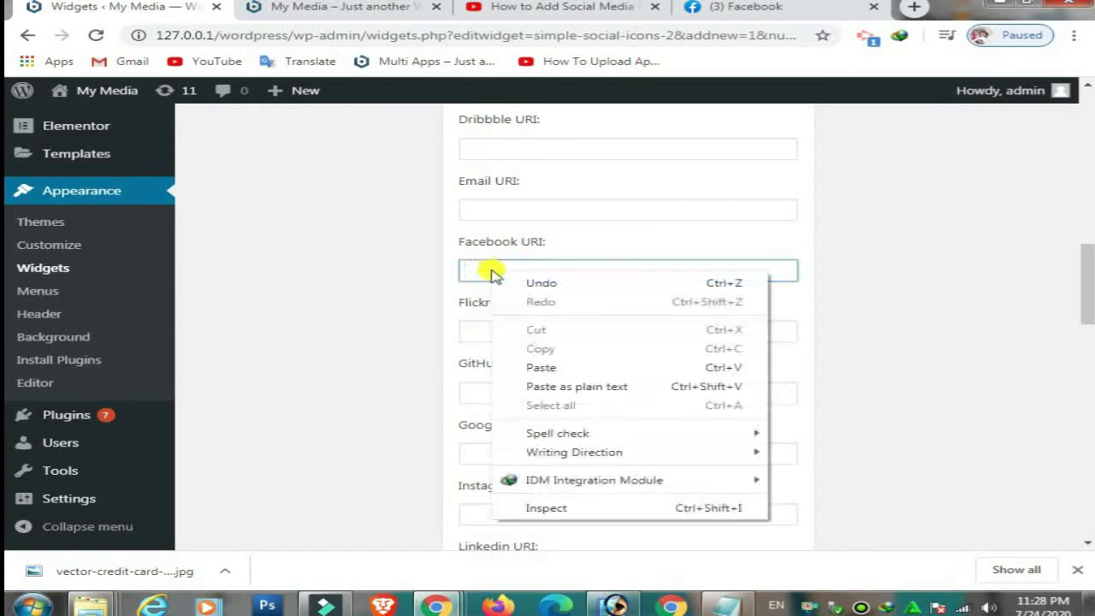
left_click(567, 369)
Copy the web address of the open YouTube video and paste it as the widget's YouTube URI
scroll(667, 295, "down", 2)
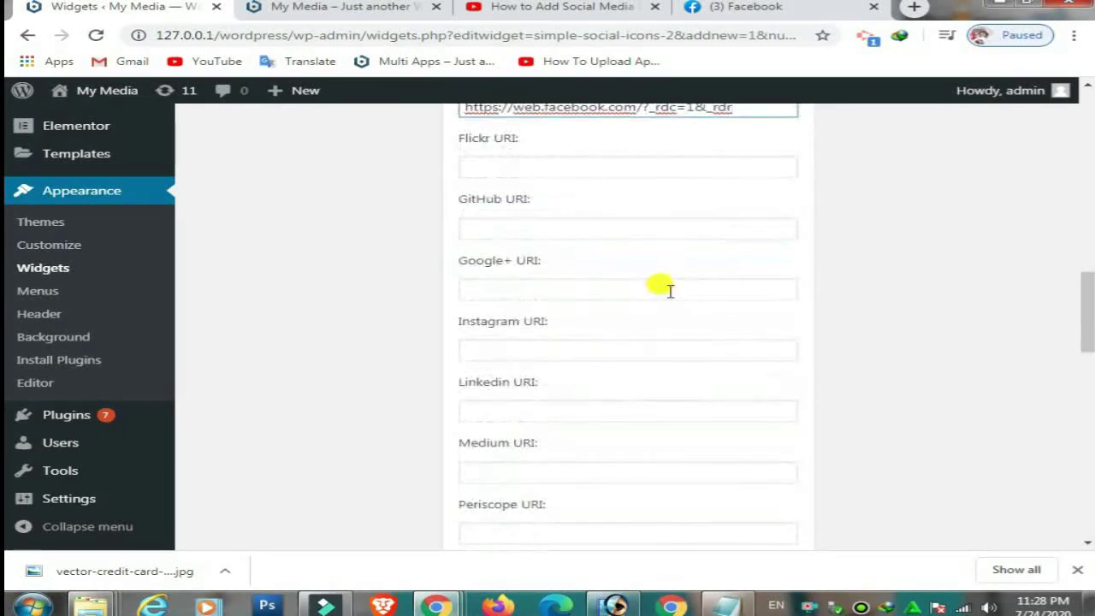
scroll(670, 290, "down", 2)
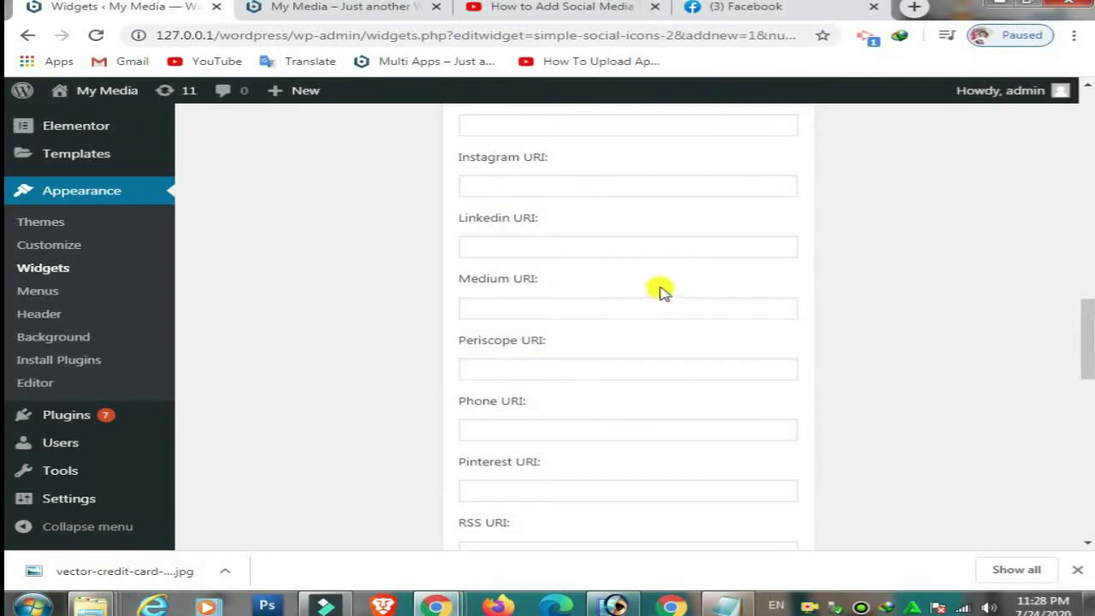
scroll(571, 325, "down", 3)
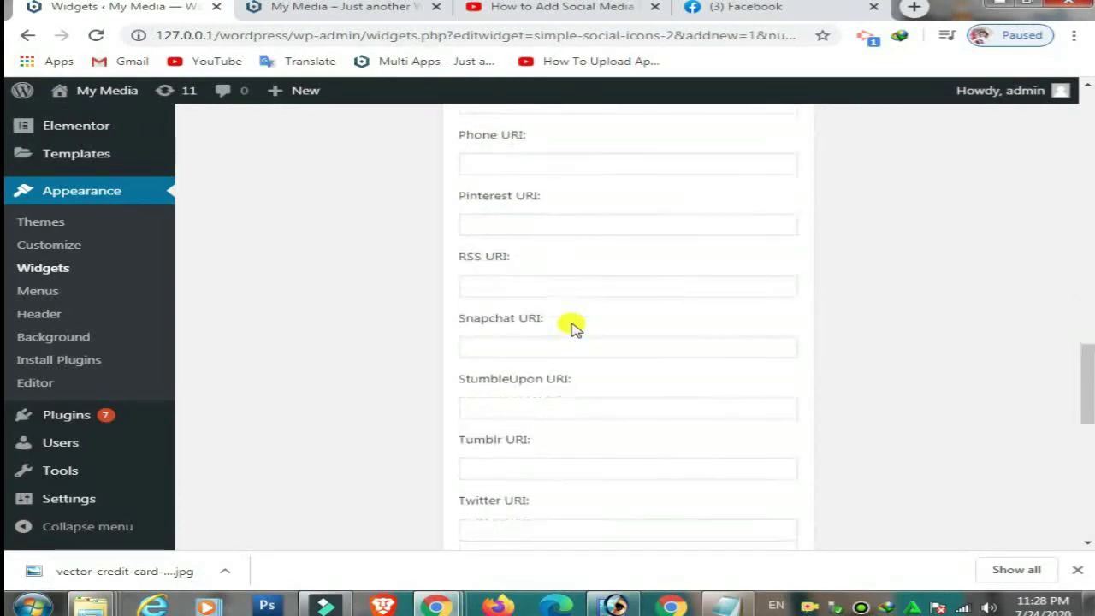
scroll(571, 326, "down", 3)
scroll(582, 381, "down", 3)
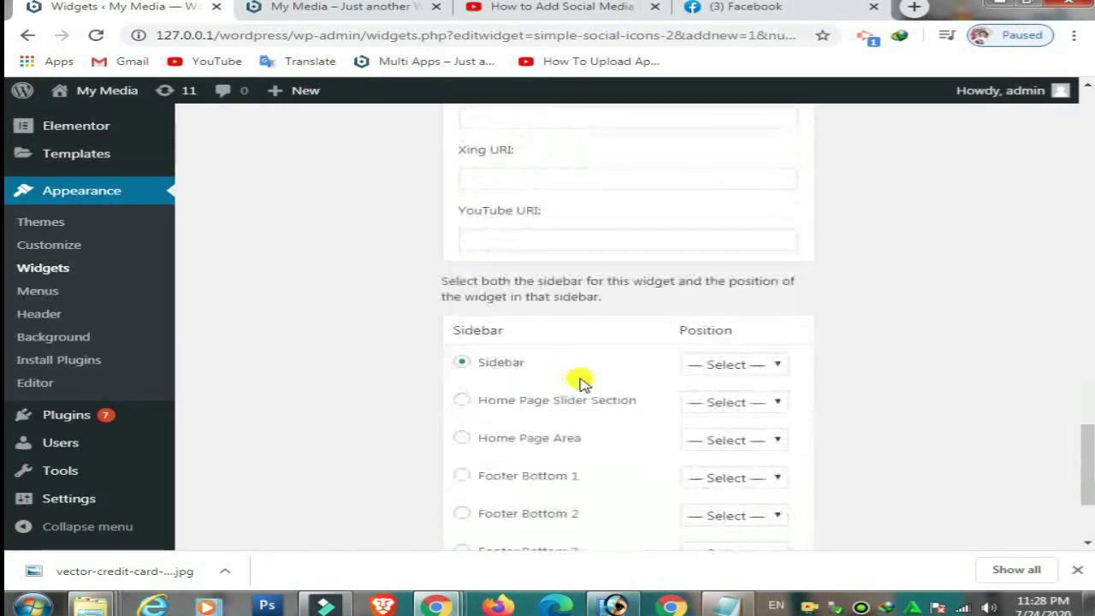
scroll(582, 376, "up", 1)
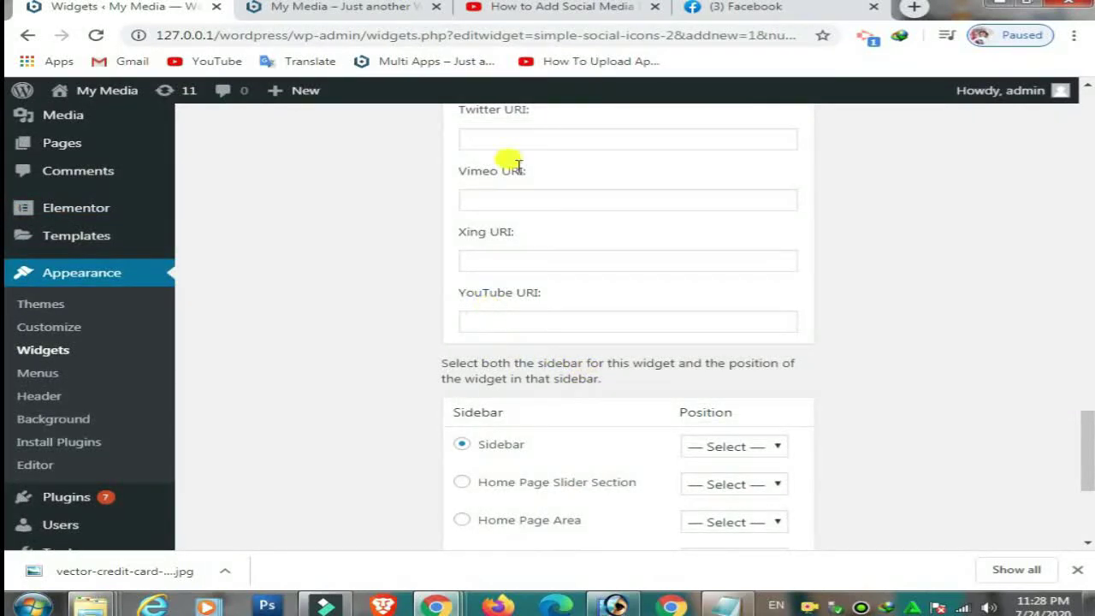
left_click(527, 10)
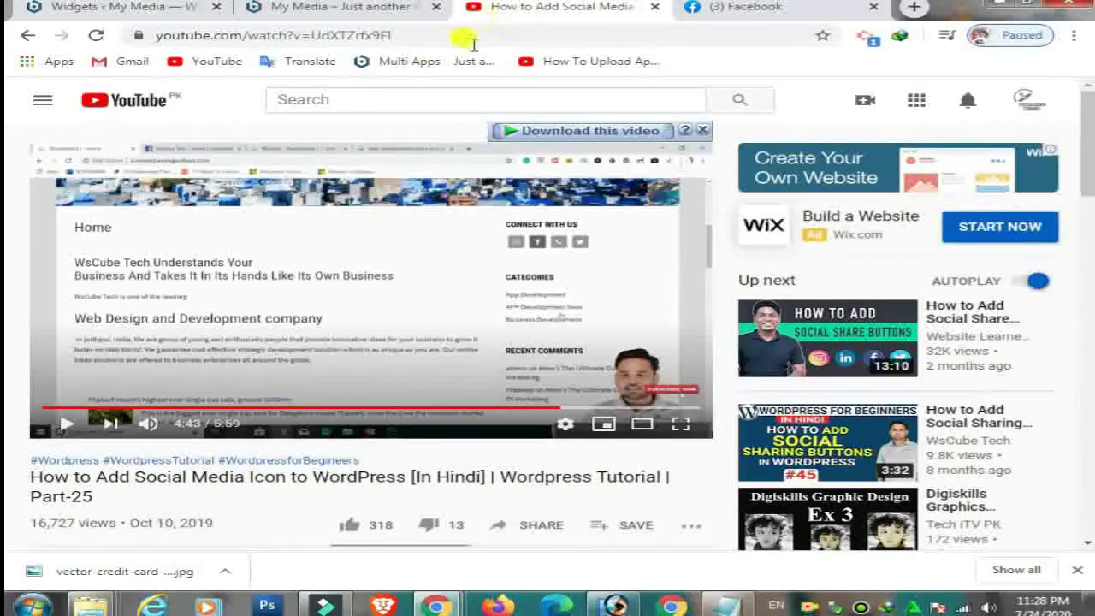
left_click(380, 36)
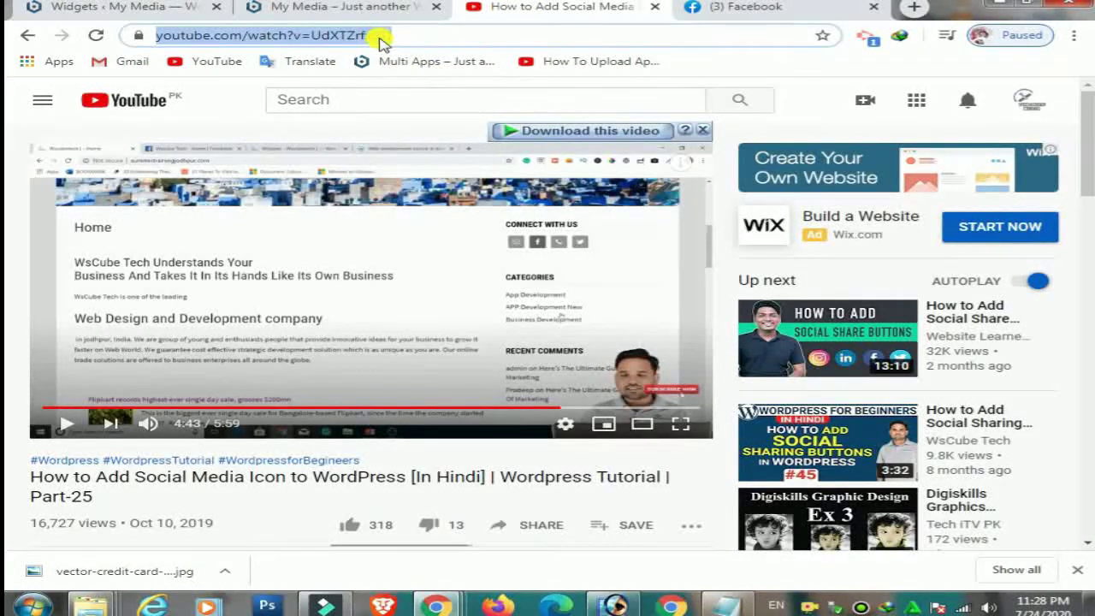
right_click(382, 36)
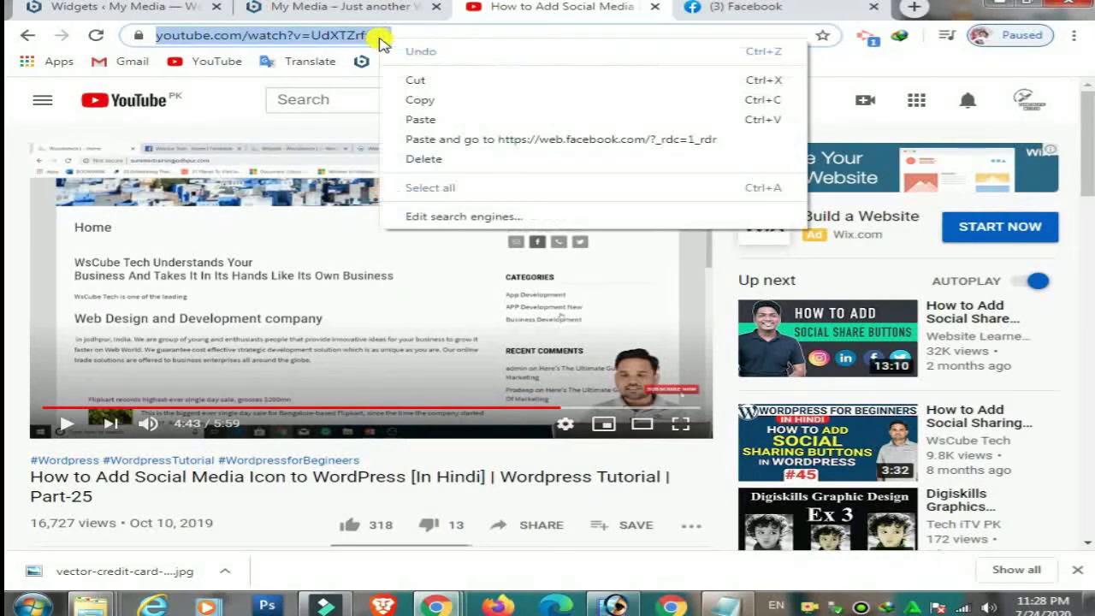
left_click(430, 98)
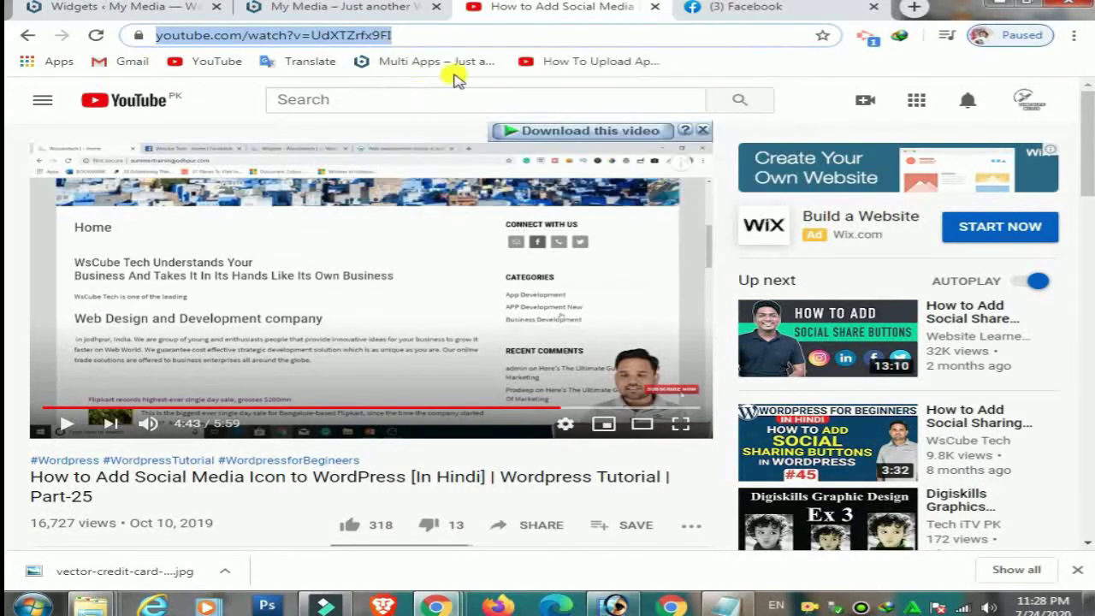
left_click(124, 7)
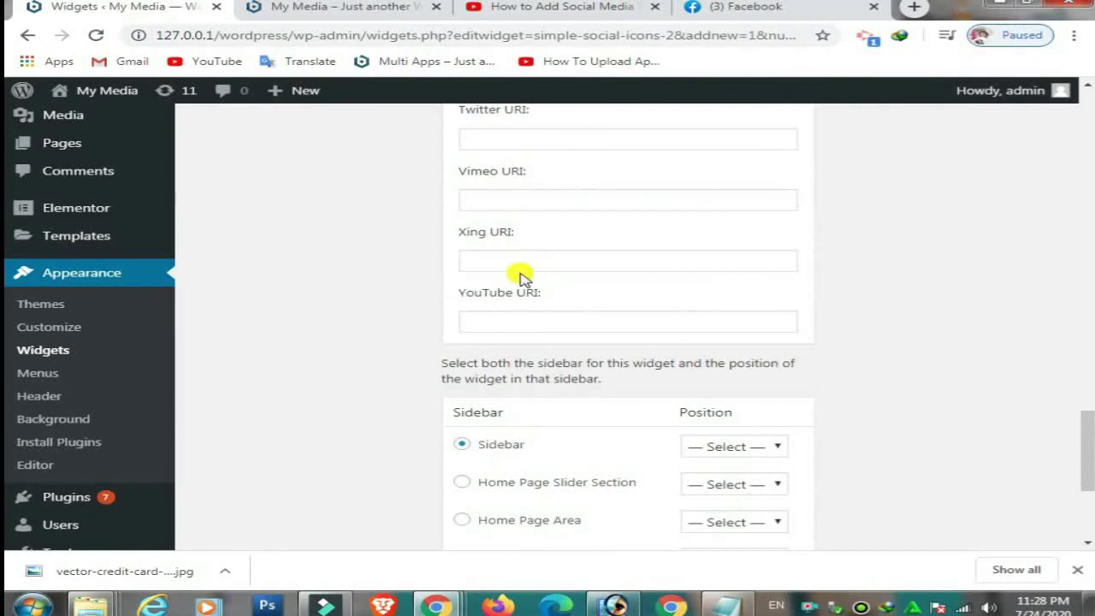
right_click(488, 320)
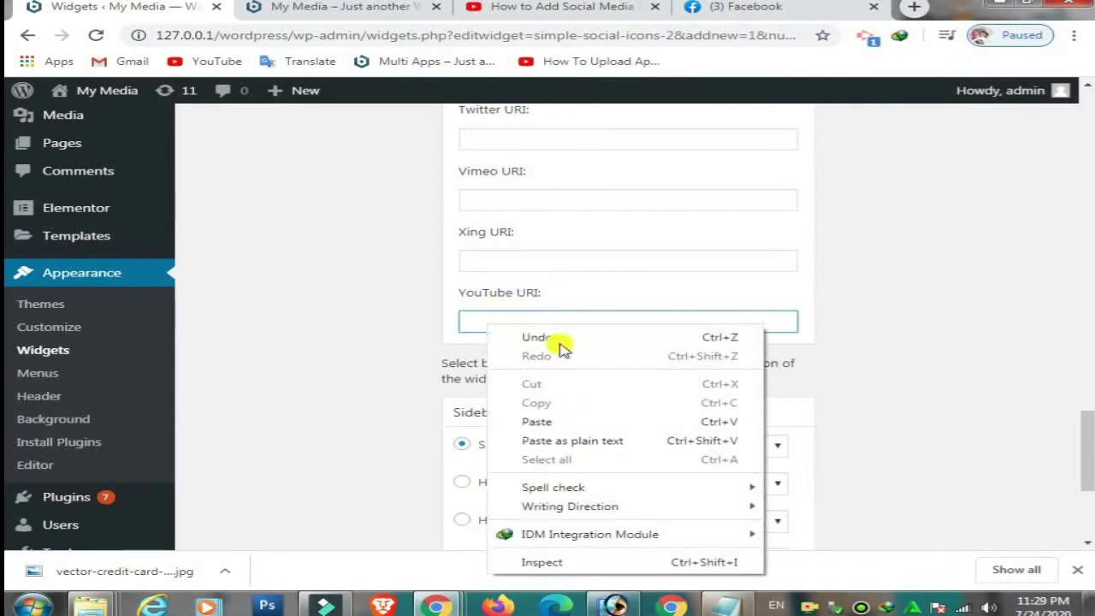
left_click(546, 421)
Enter the contact phone number with a Tel prefix as the widget's Phone URI
scroll(647, 290, "up", 2)
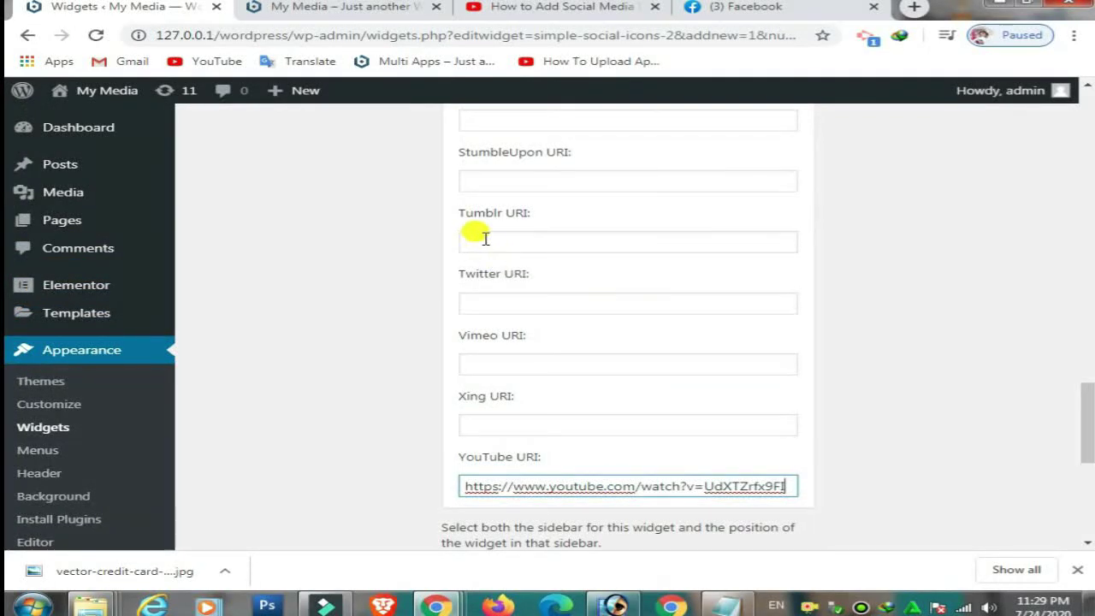
scroll(576, 327, "up", 1)
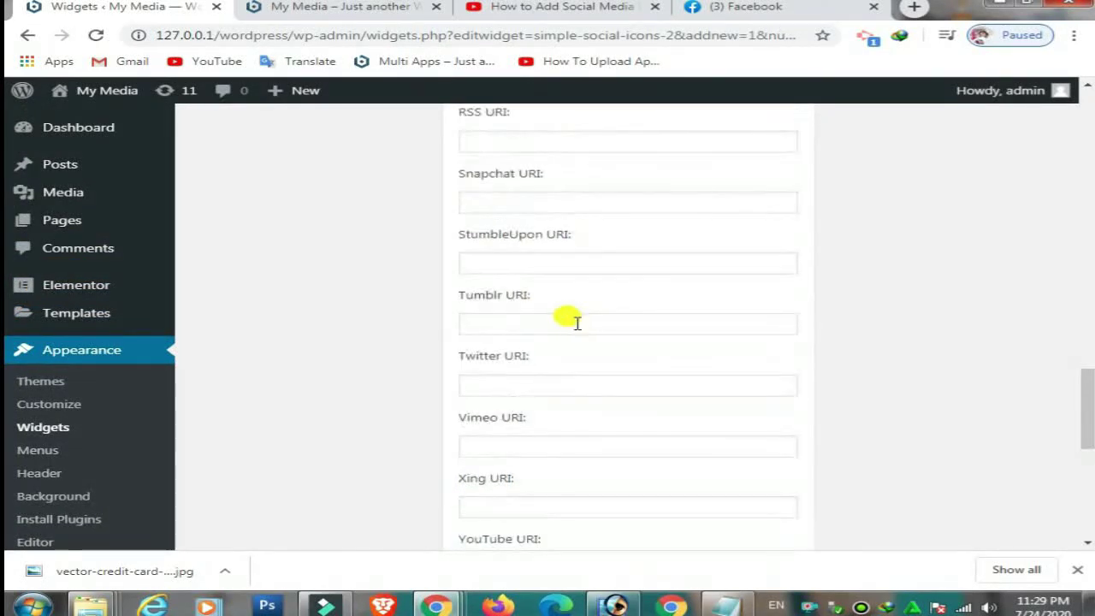
scroll(577, 323, "up", 2)
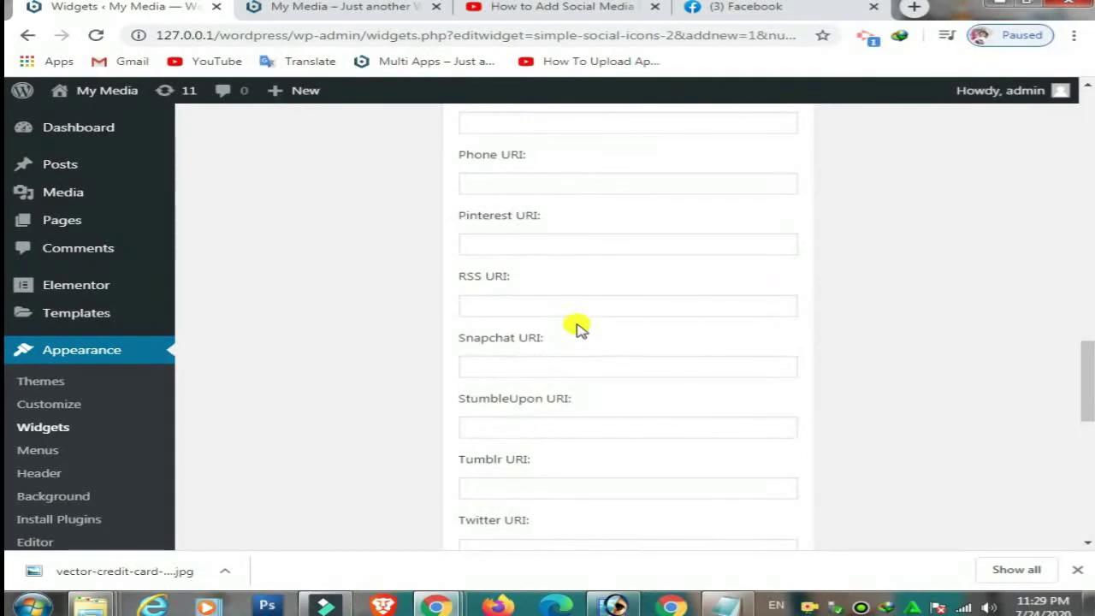
left_click(485, 188)
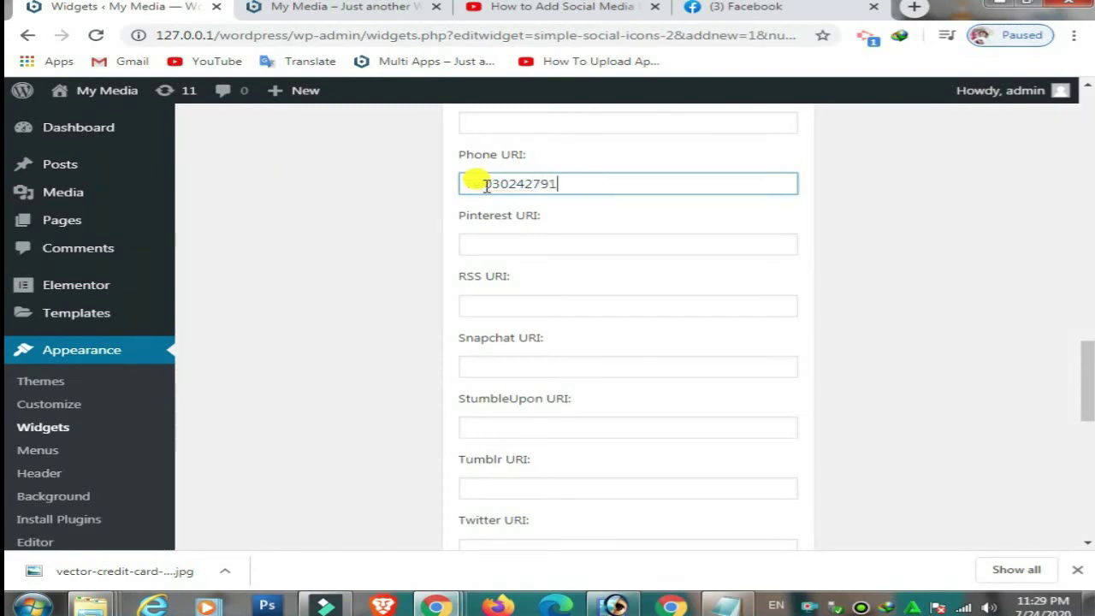
Save the Simple Social Icons widget in the Sidebar area, leaving its position unselected
scroll(704, 323, "down", 8)
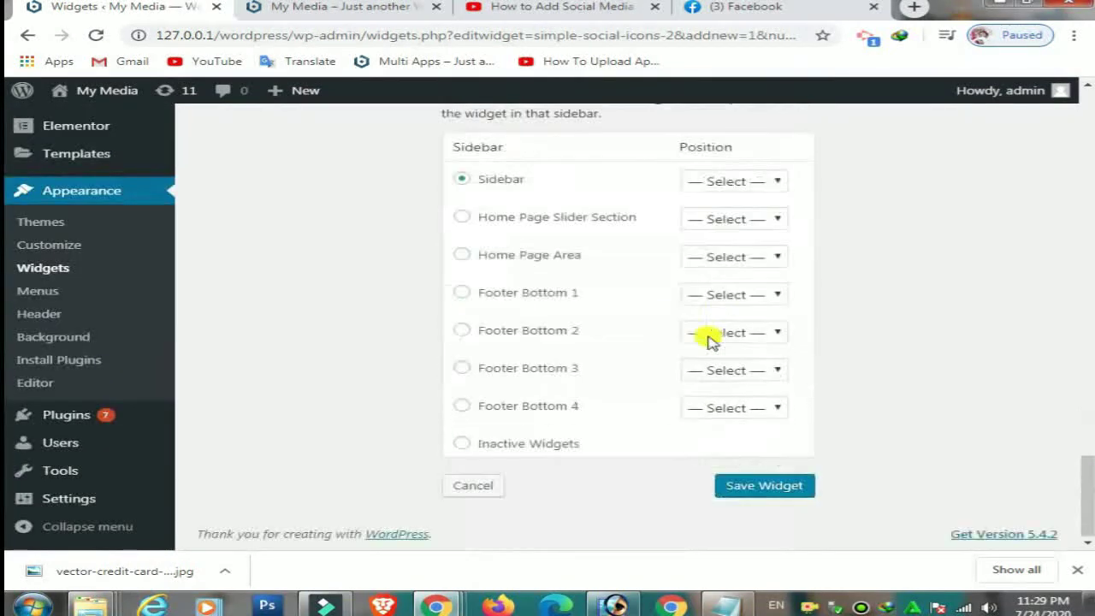
scroll(718, 359, "up", 3)
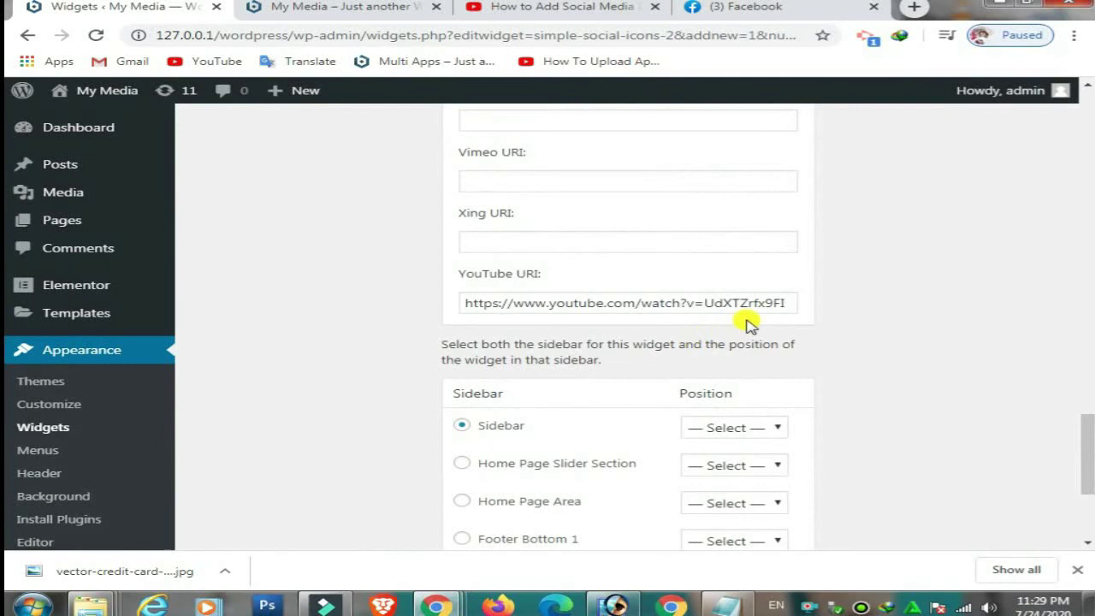
scroll(750, 318, "down", 3)
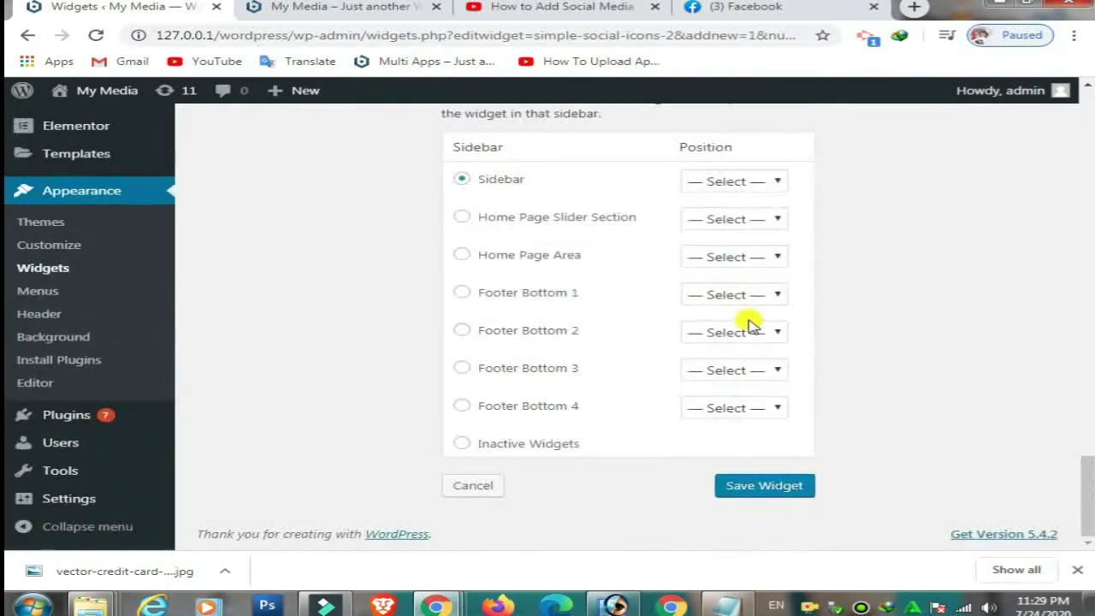
left_click(764, 489)
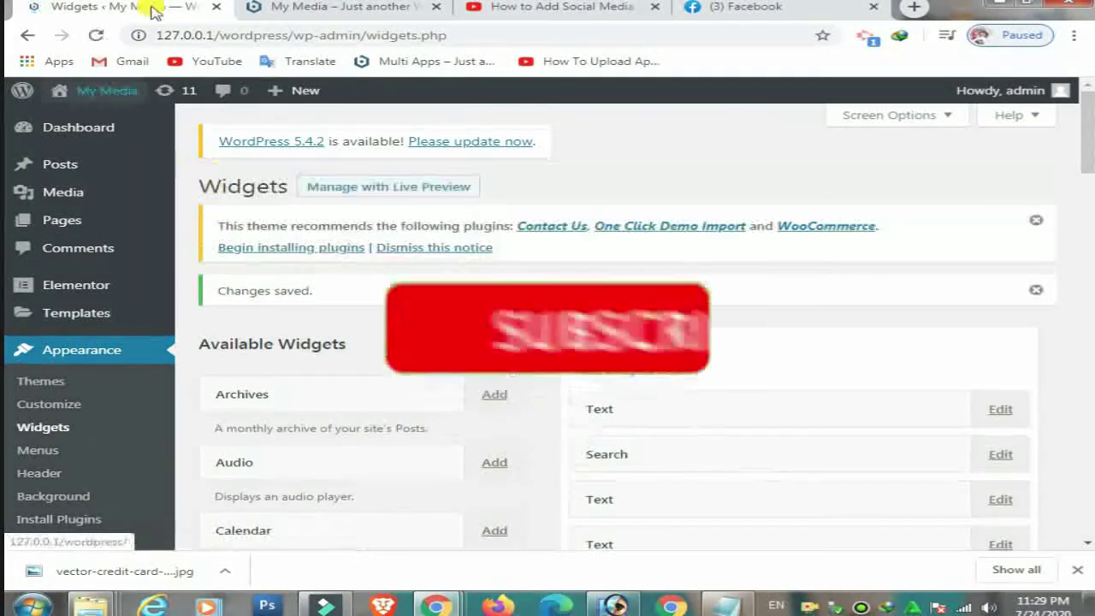
Reload the site's front page, test the Facebook icon in the sidebar's About section, and return to the site
left_click(285, 10)
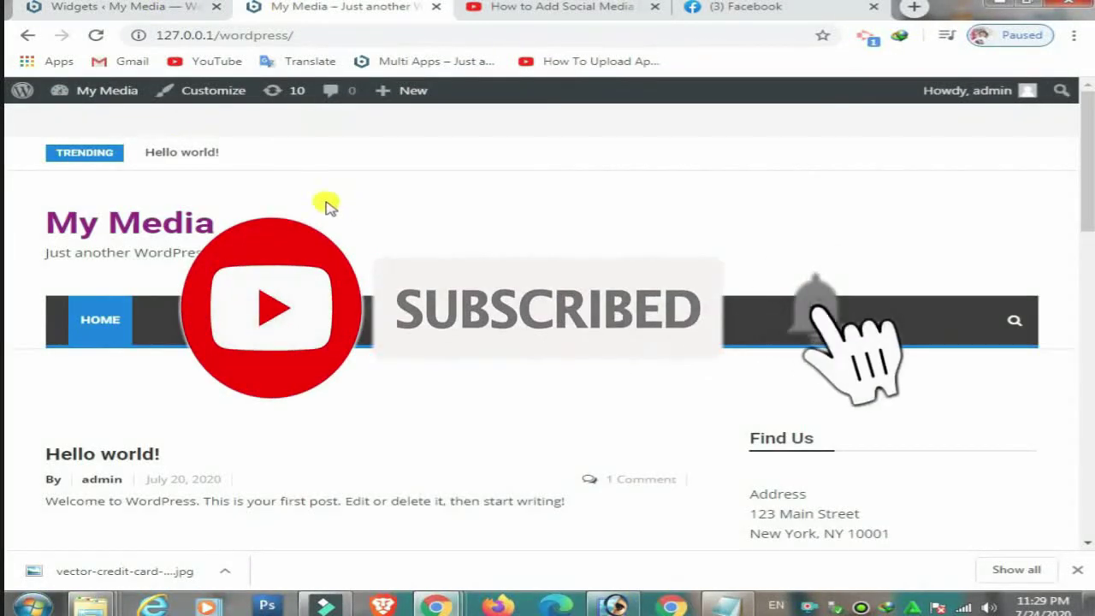
left_click(97, 38)
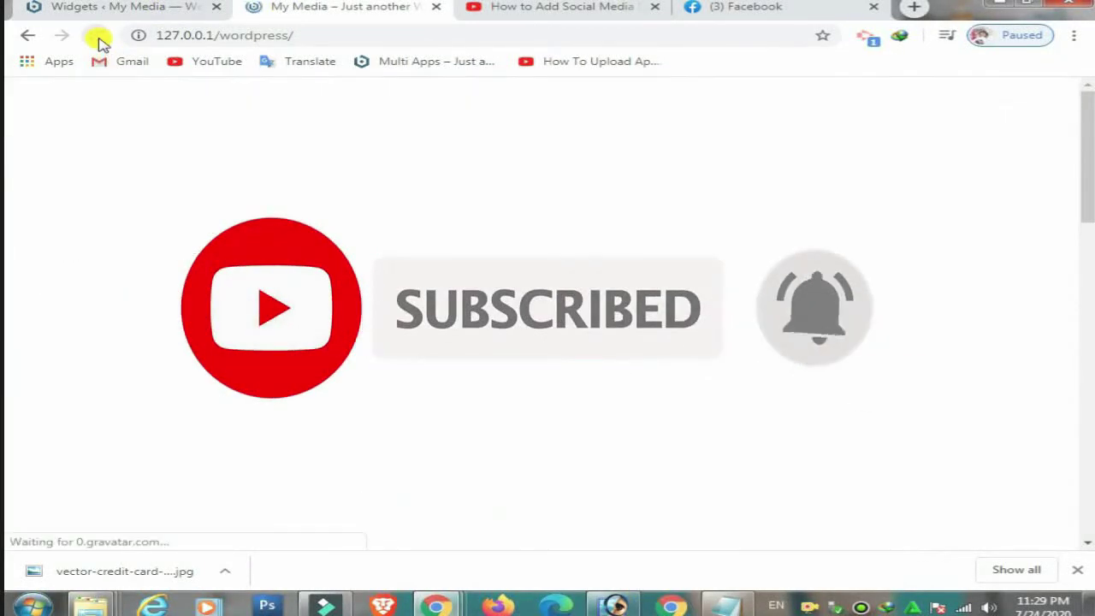
scroll(428, 169, "down", 5)
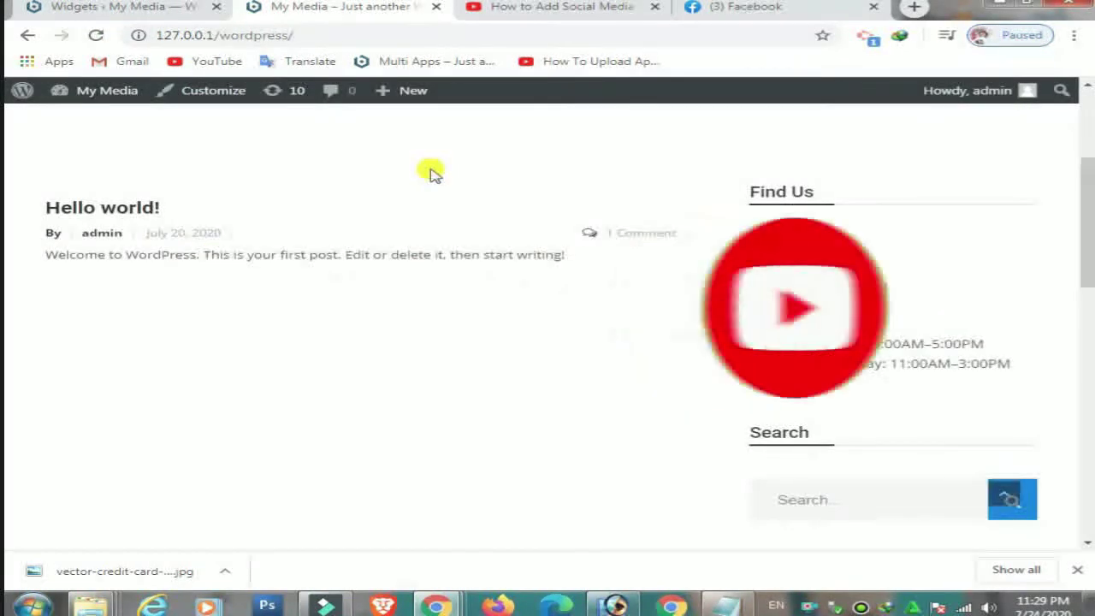
scroll(432, 171, "down", 5)
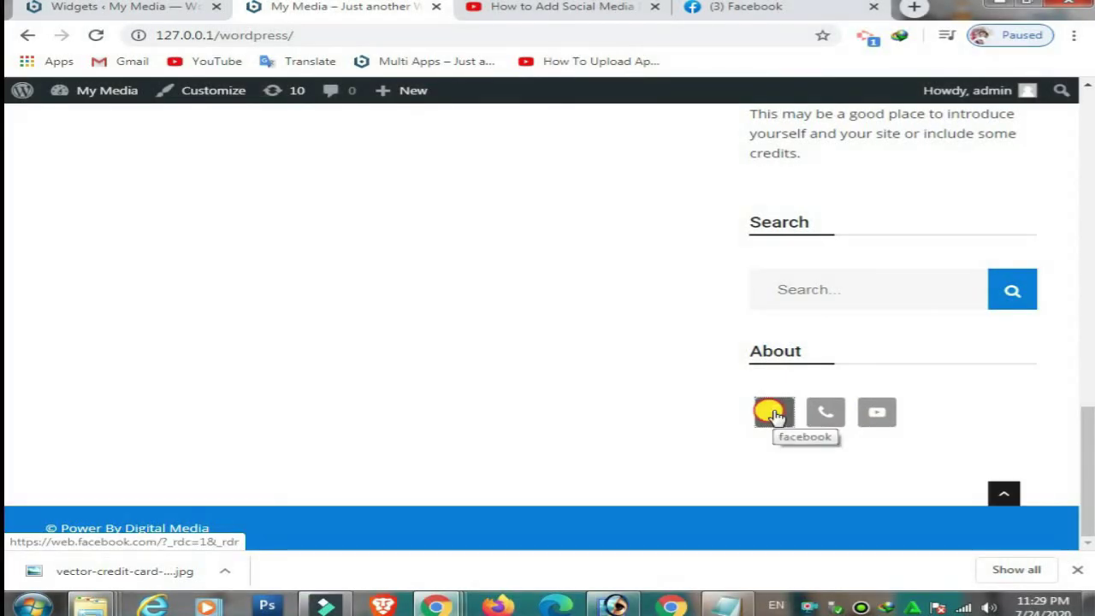
left_click(772, 414)
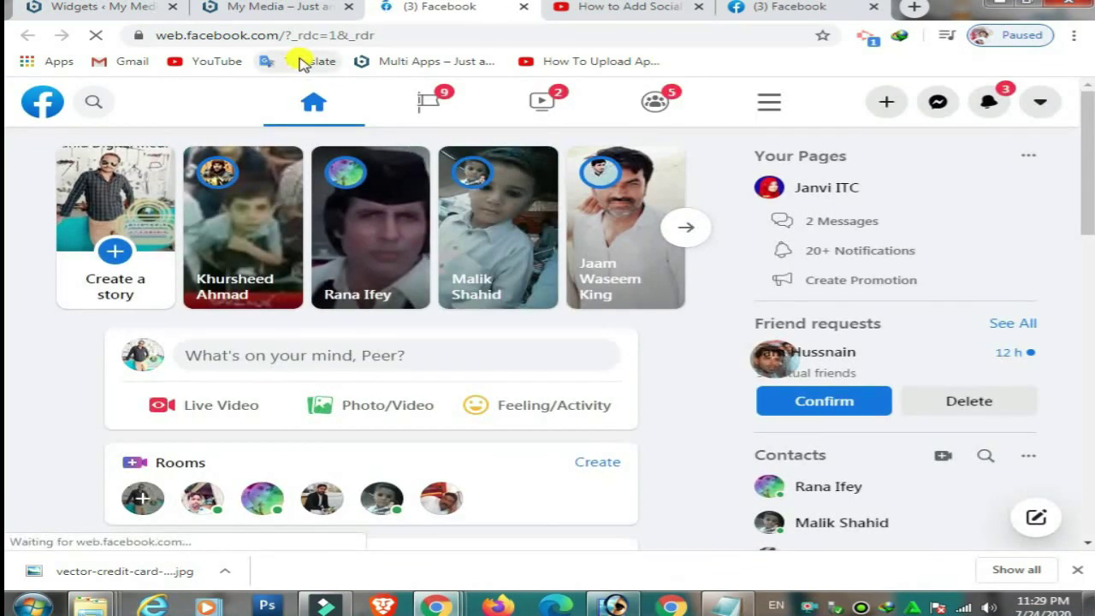
left_click(241, 10)
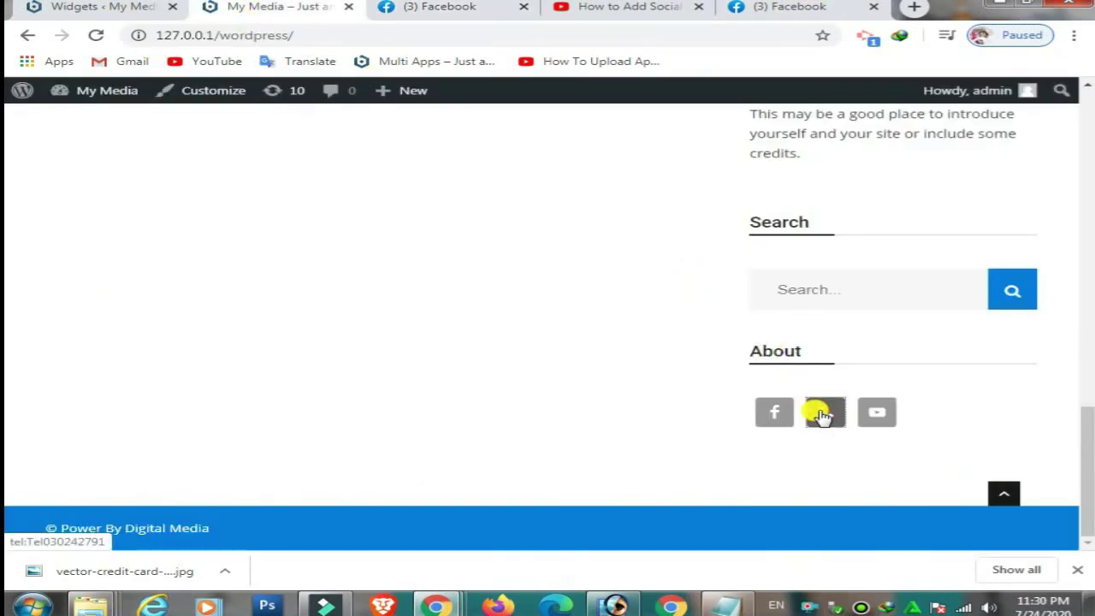